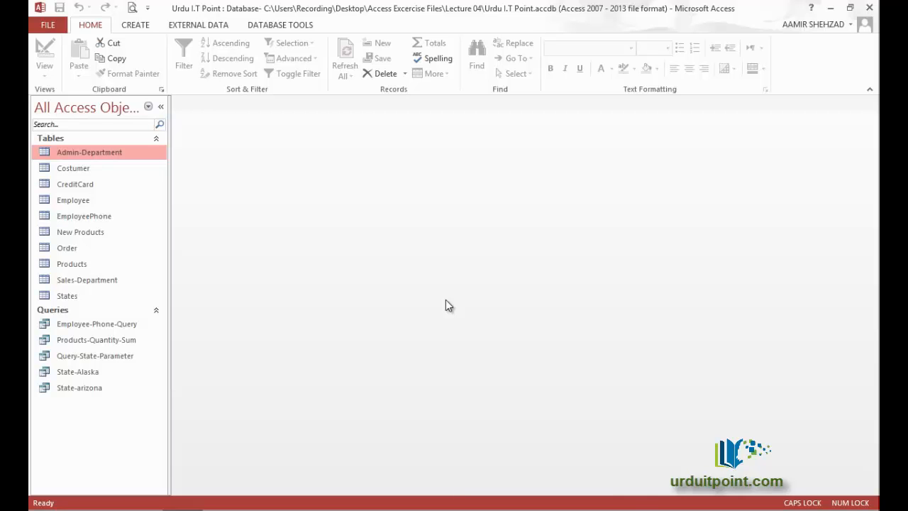
# Create a new query in design view based on the Employee table and enlarge its field list to show all fields
pyautogui.click(135, 27)
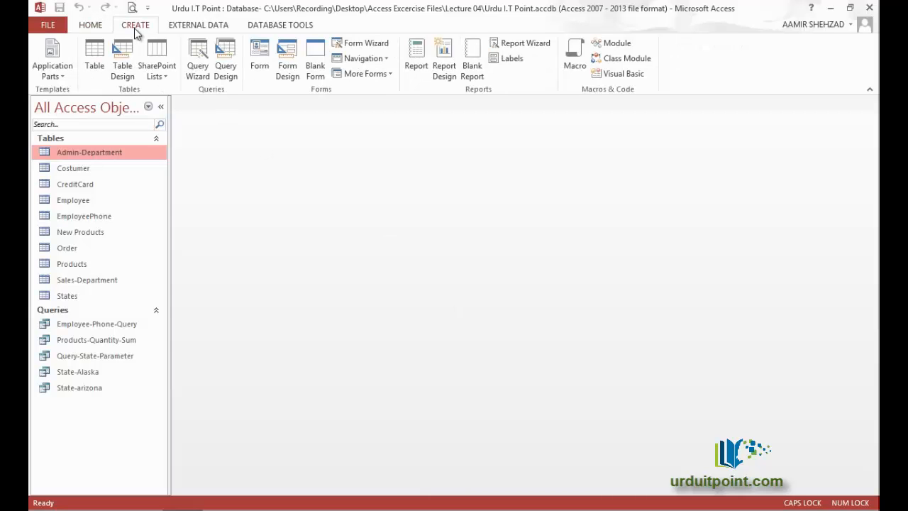
pyautogui.click(225, 66)
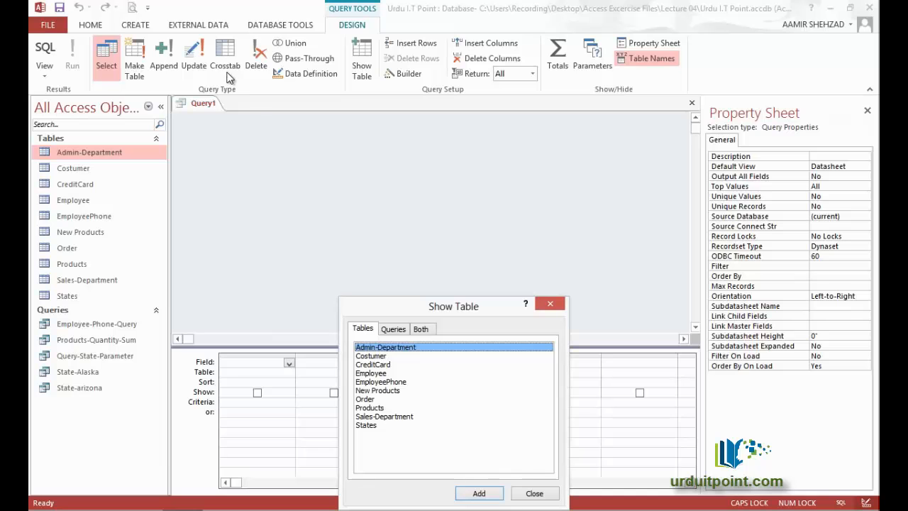
pyautogui.click(397, 373)
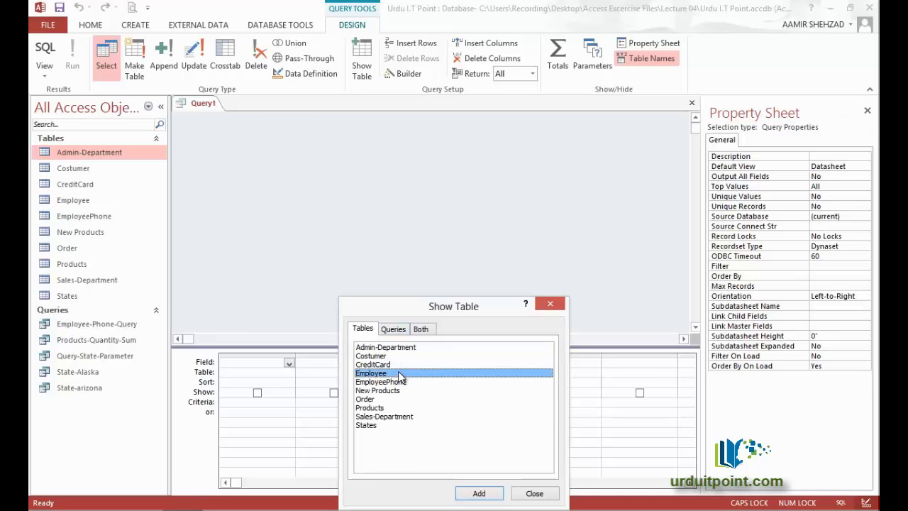
pyautogui.click(470, 493)
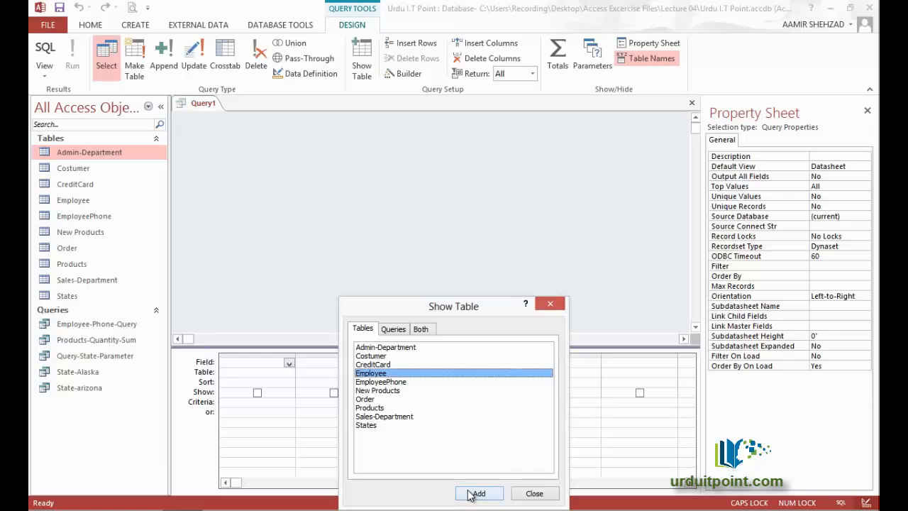
pyautogui.click(533, 493)
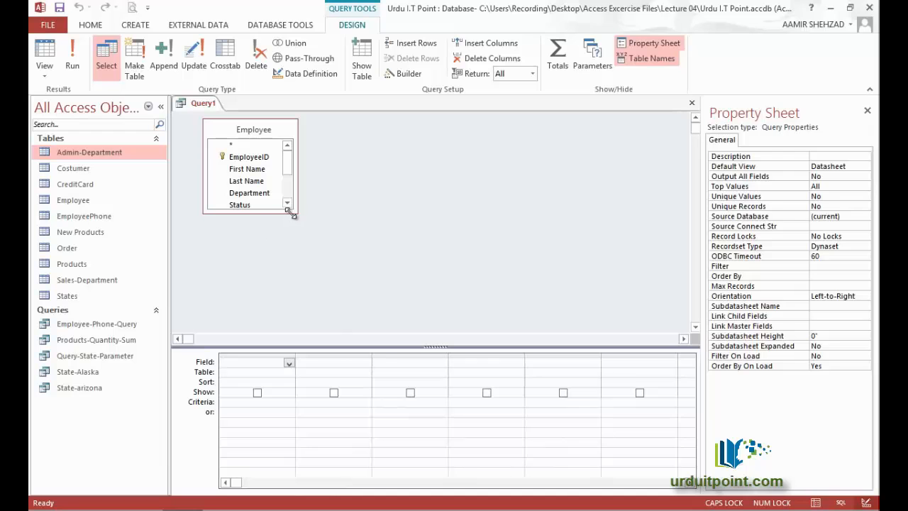
pyautogui.moveTo(291, 210); pyautogui.dragTo(313, 288)
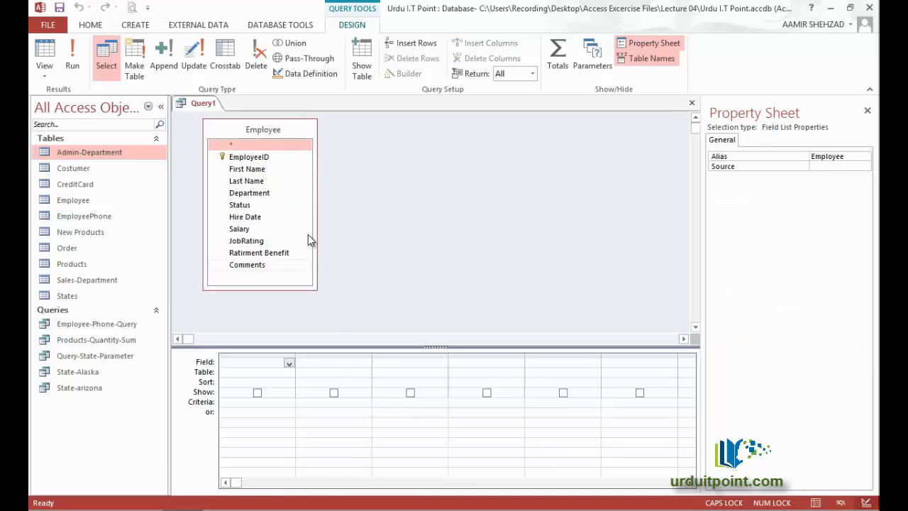
# Add the First Name, Last Name and Ratirment Benefit fields to the query, preview its records and return to the design
pyautogui.click(260, 171)
pyautogui.doubleClick(260, 171)
pyautogui.doubleClick(260, 182)
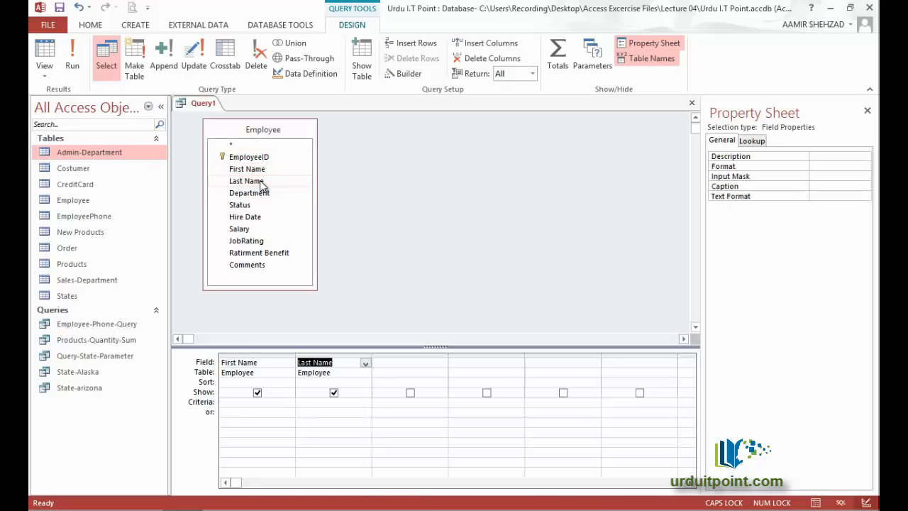
pyautogui.doubleClick(270, 253)
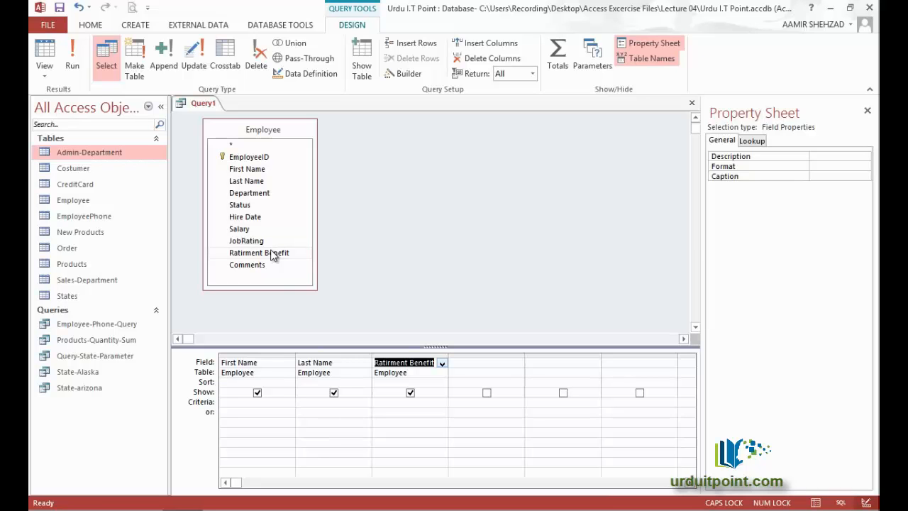
pyautogui.click(44, 50)
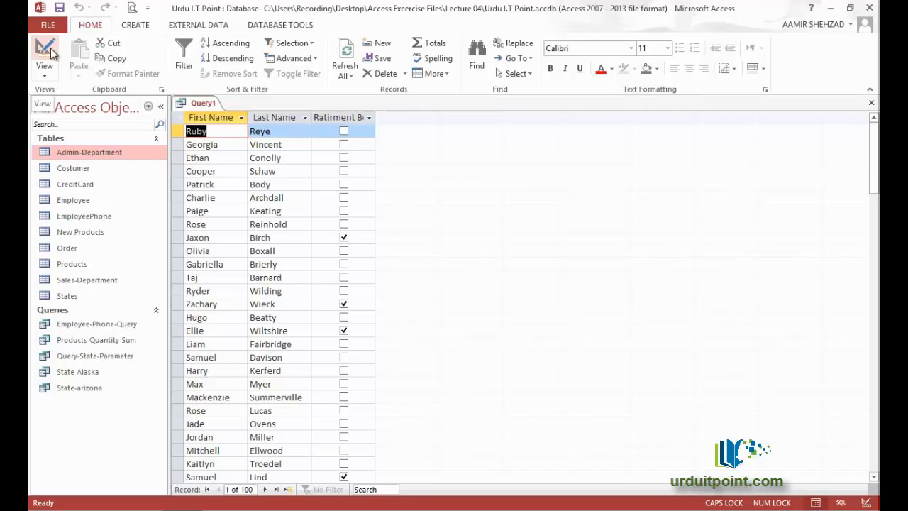
pyautogui.click(51, 54)
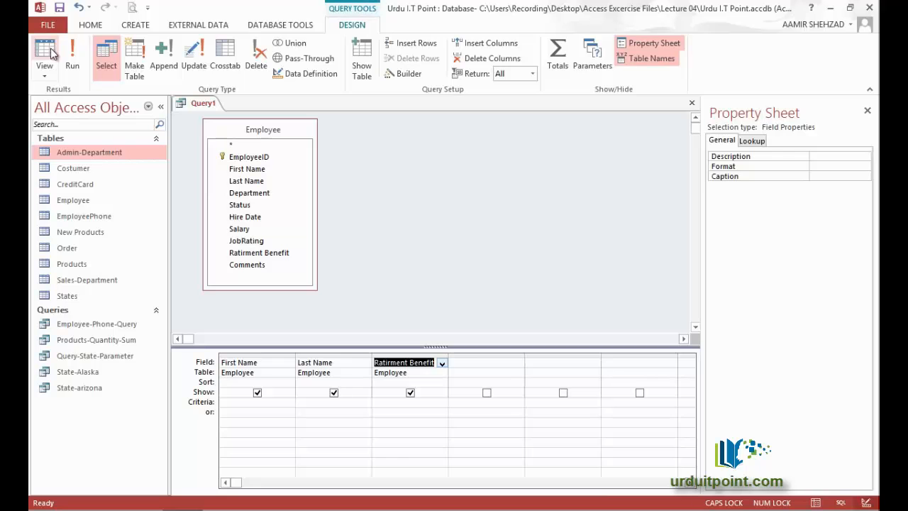
# Add the Status field to the query and move its column in front of Ratirment Benefit
pyautogui.click(229, 207)
pyautogui.doubleClick(231, 206)
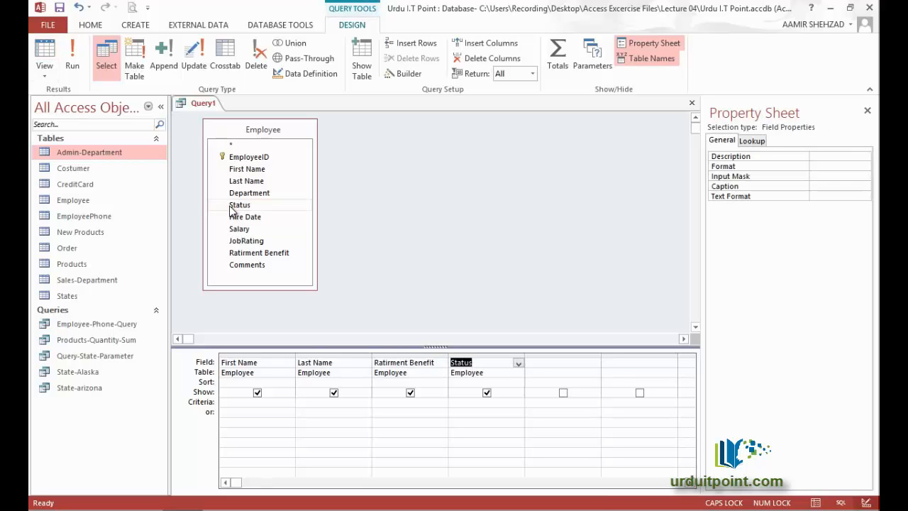
pyautogui.click(474, 353)
pyautogui.moveTo(474, 353); pyautogui.dragTo(434, 359)
pyautogui.click(469, 361)
pyautogui.click(468, 355)
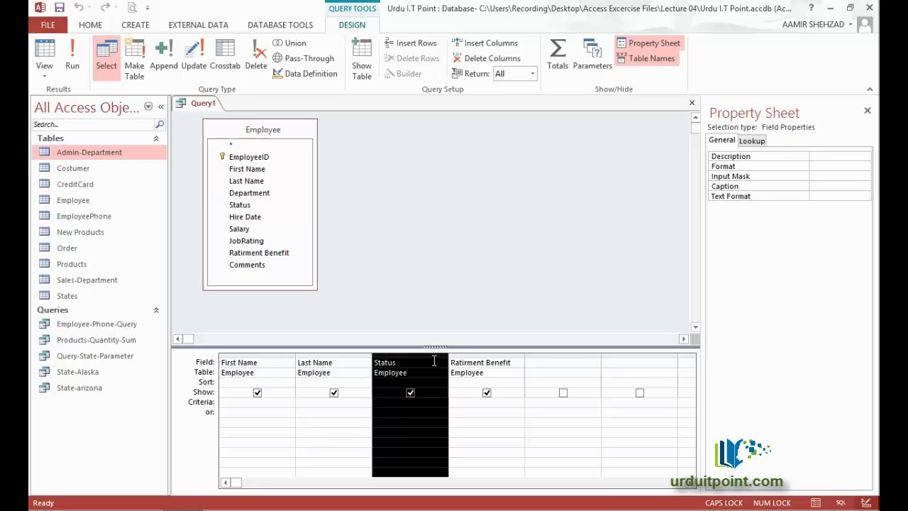
pyautogui.click(433, 360)
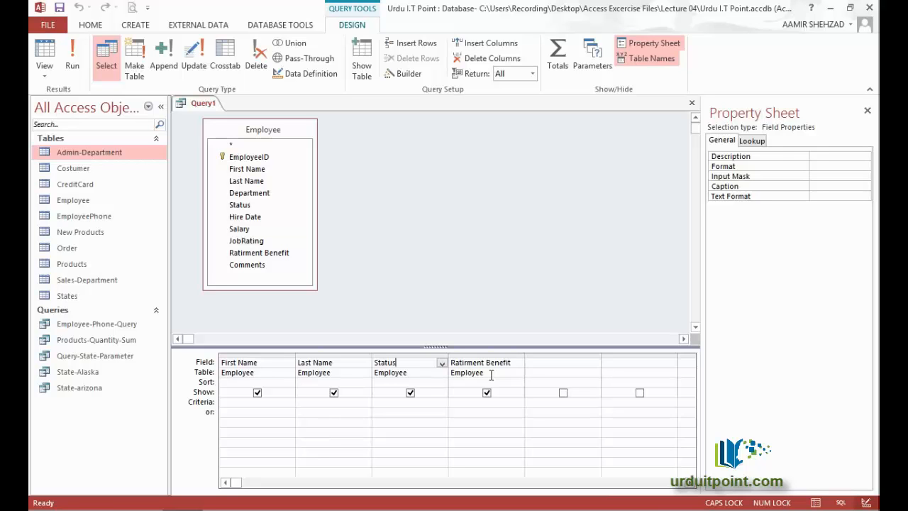
# Set the Status criteria to 'Full Time', preview the matching records and return to the query design
pyautogui.click(426, 402)
pyautogui.write('"F')
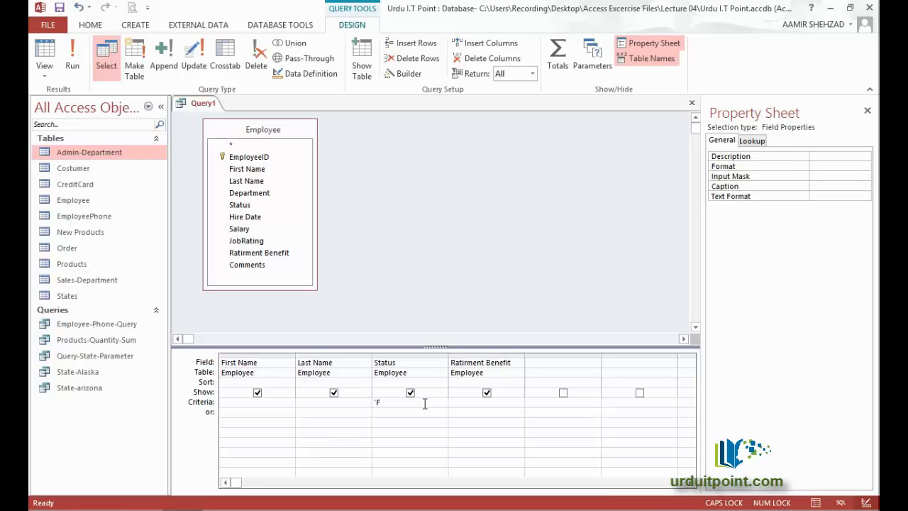
pyautogui.press('capslock')
pyautogui.write('ull Ti')
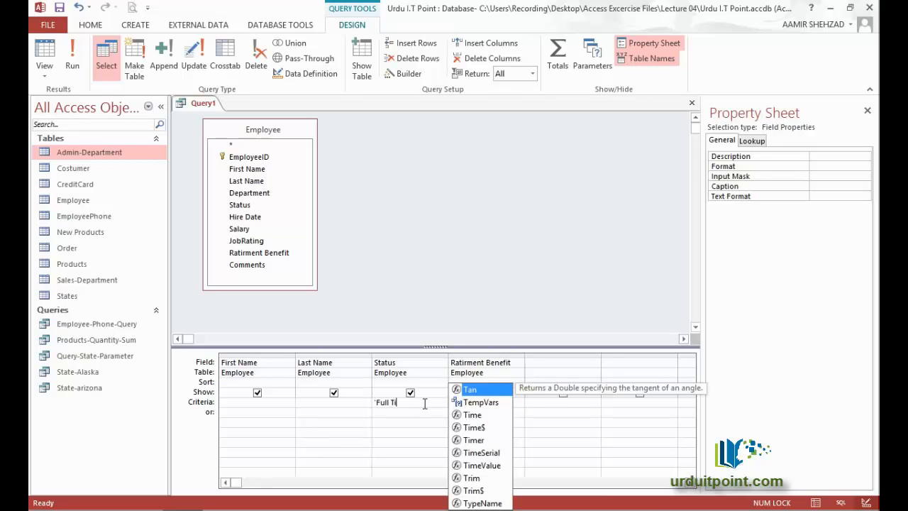
pyautogui.write('me')
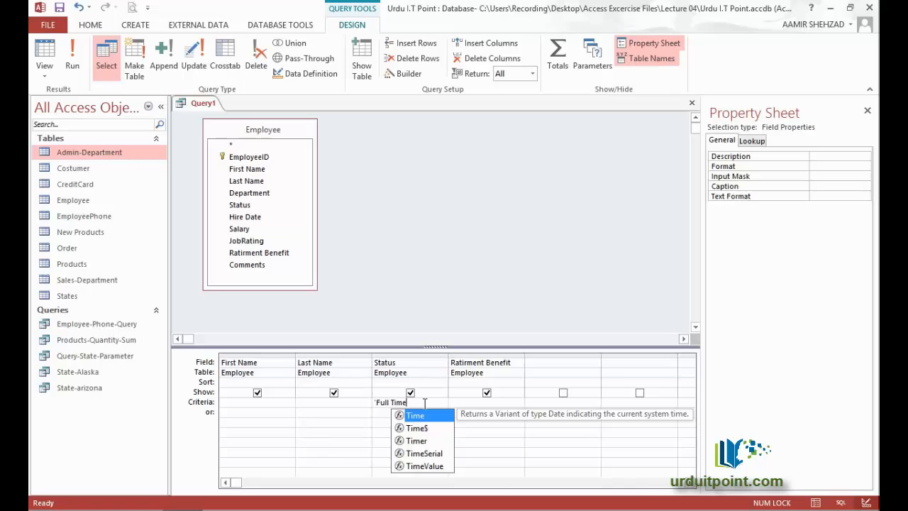
pyautogui.write("'")
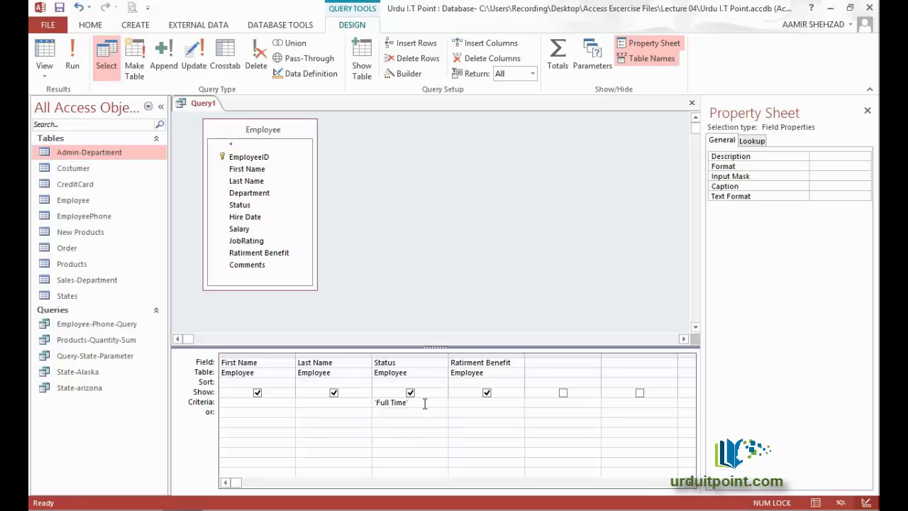
pyautogui.click(40, 50)
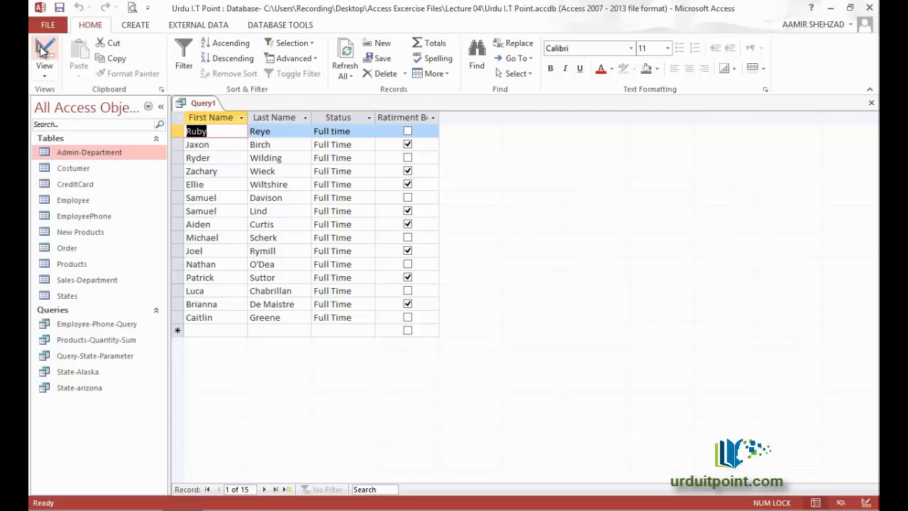
pyautogui.click(42, 48)
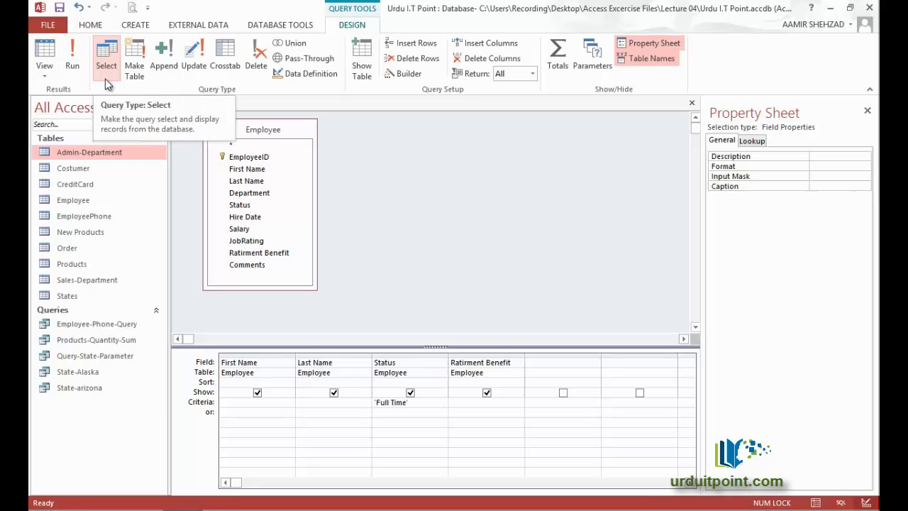
# Convert the query to an update query that sets Ratirment Benefit to Yes, and preview the affected records
pyautogui.click(189, 68)
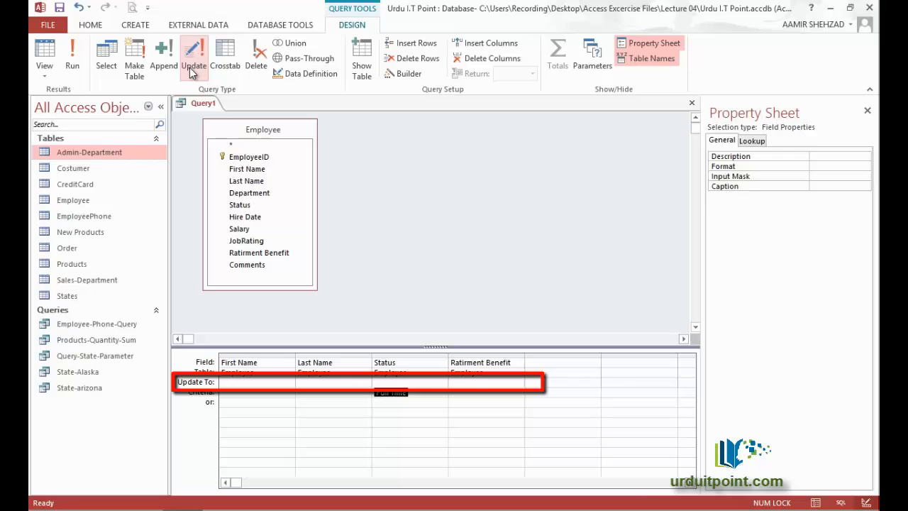
pyautogui.click(503, 383)
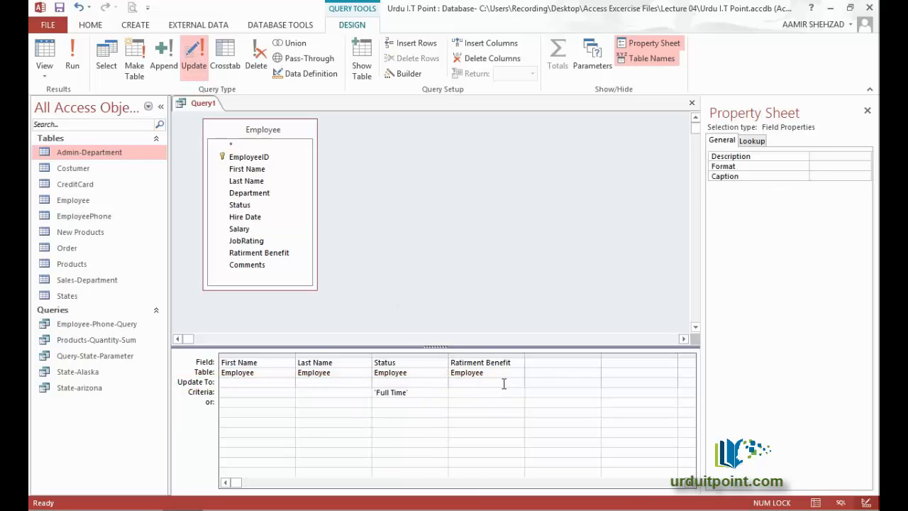
pyautogui.write('yes')
pyautogui.click(44, 53)
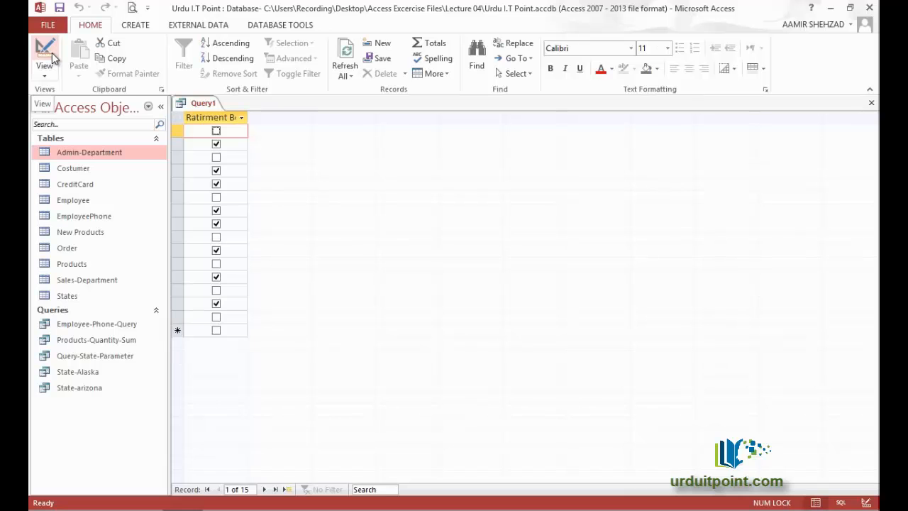
pyautogui.click(44, 53)
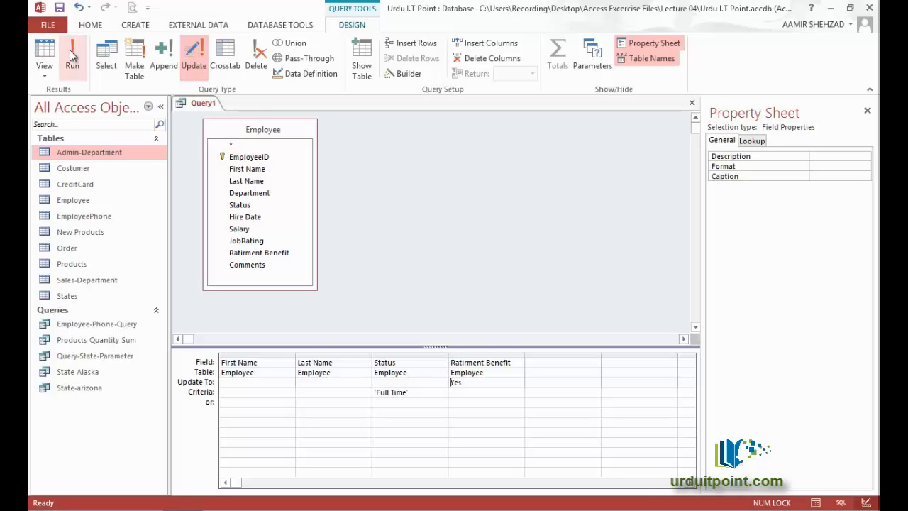
# Run the update query, confirm the record update, and check the Ratirment Benefit values in the datasheet
pyautogui.click(70, 50)
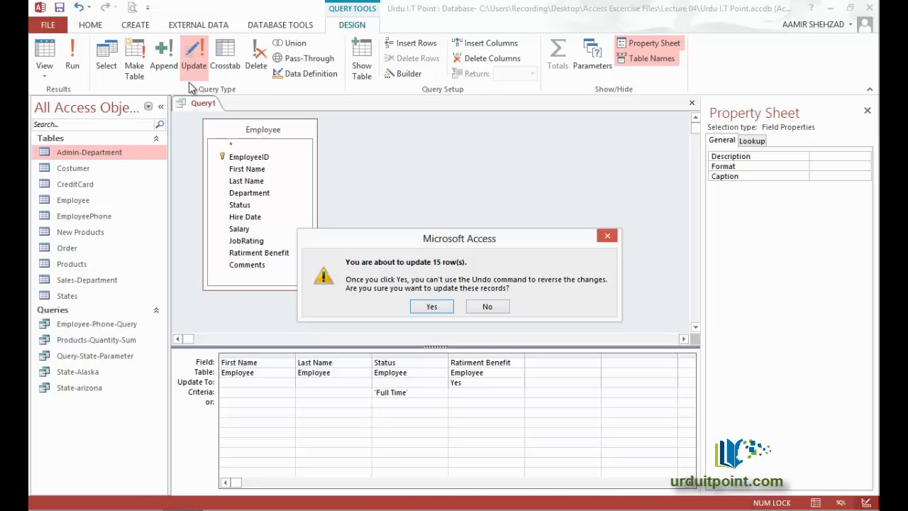
pyautogui.click(434, 306)
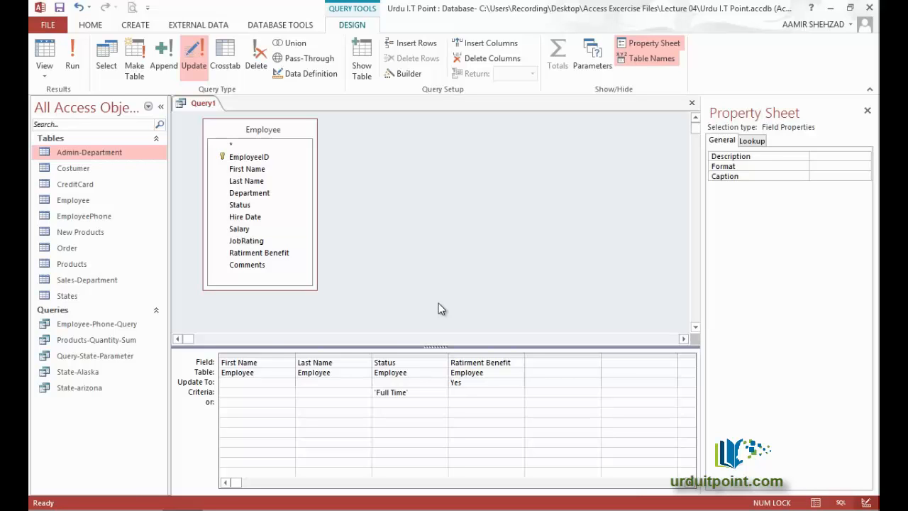
pyautogui.click(50, 49)
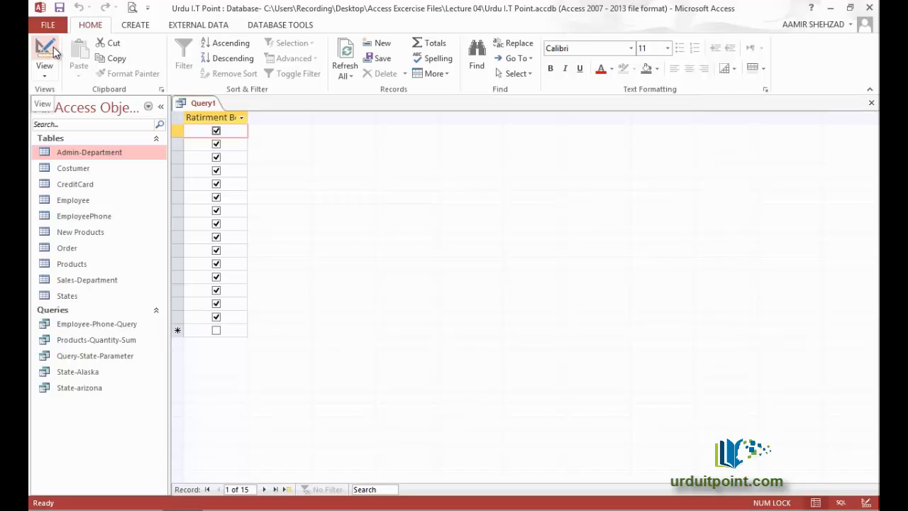
pyautogui.click(53, 47)
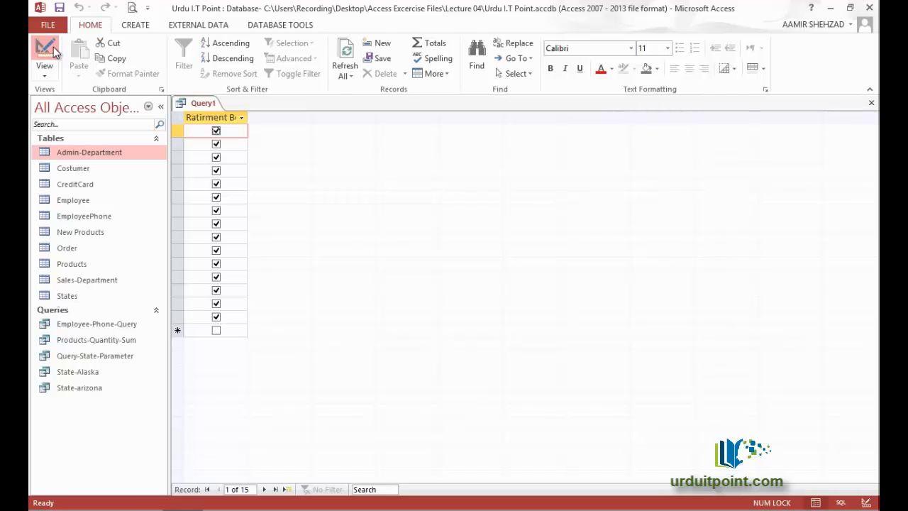
# Open the Employee table and filter the Status column to show only Full Time records
pyautogui.doubleClick(106, 200)
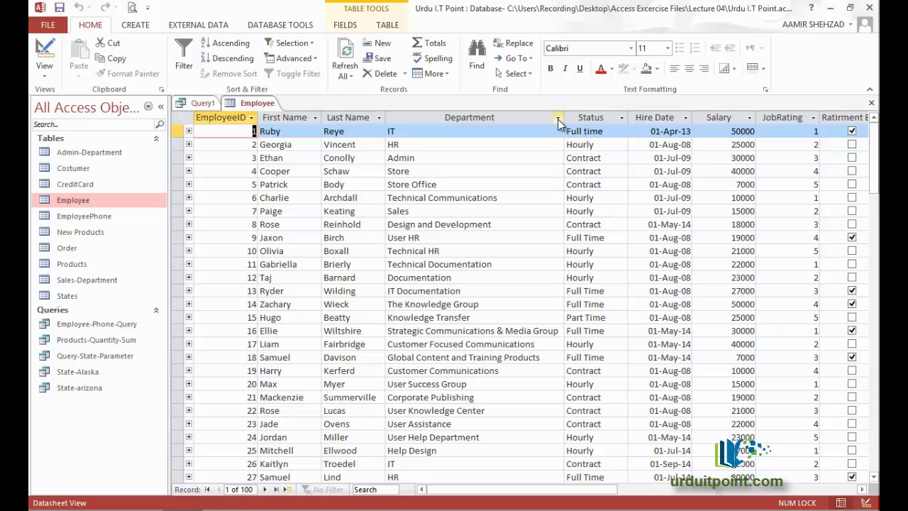
pyautogui.click(621, 118)
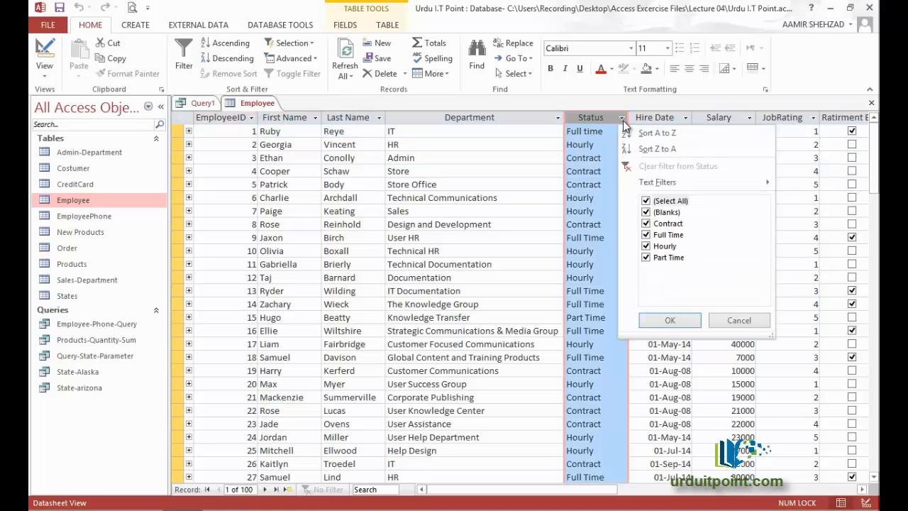
pyautogui.click(645, 201)
pyautogui.click(645, 235)
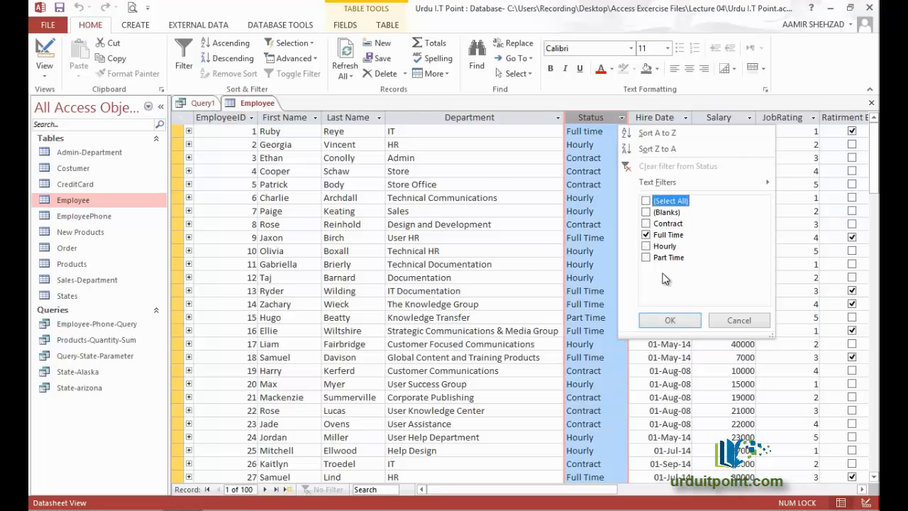
pyautogui.click(670, 320)
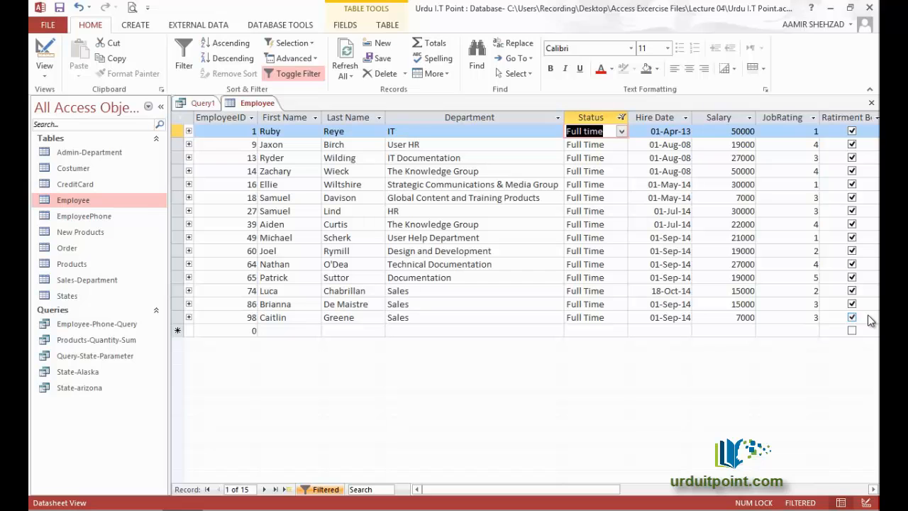
# Return to Query1 and add the Department, Salary and JobRating fields to its design grid
pyautogui.click(192, 107)
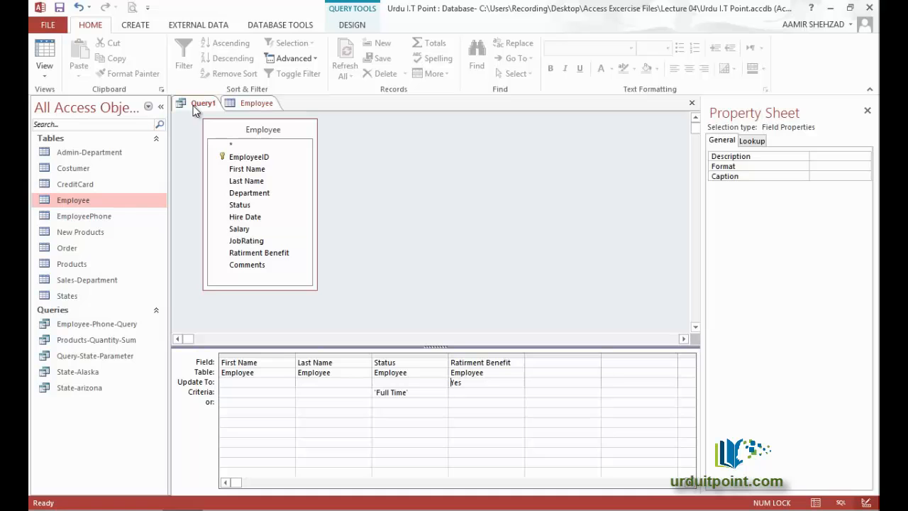
pyautogui.doubleClick(250, 193)
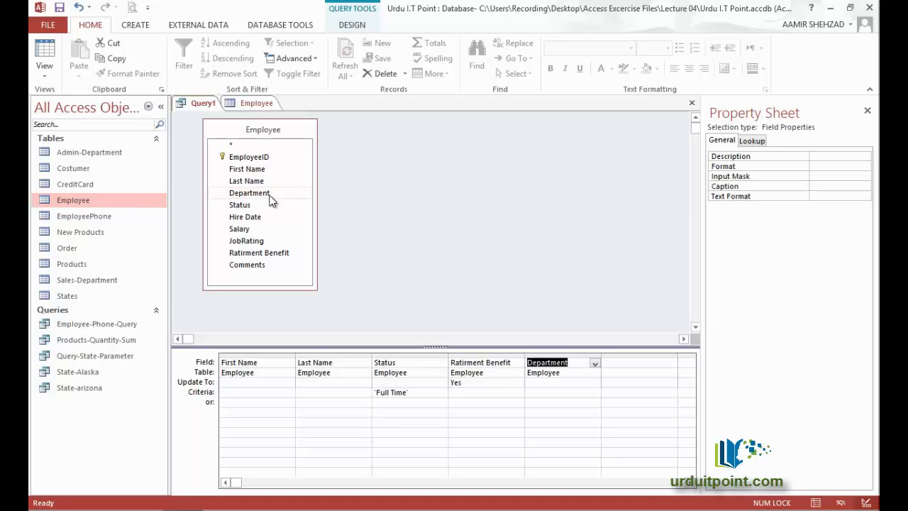
pyautogui.doubleClick(261, 229)
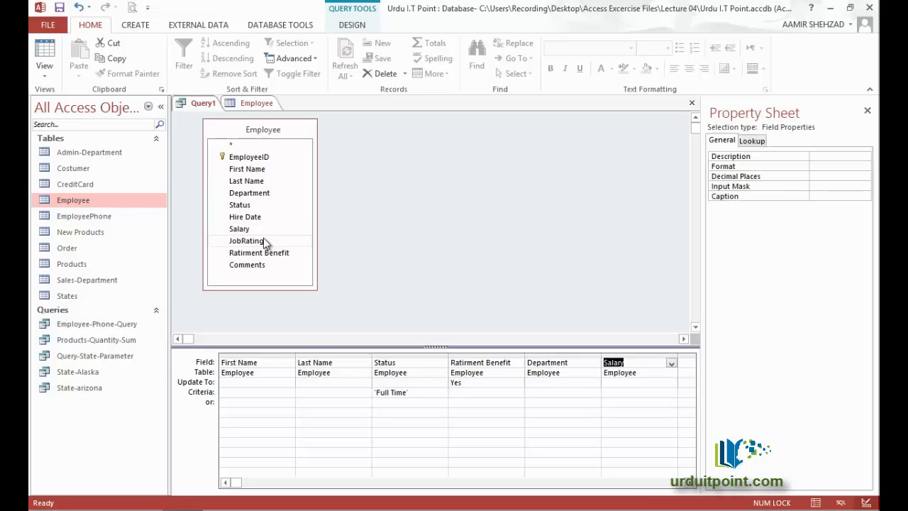
pyautogui.doubleClick(263, 238)
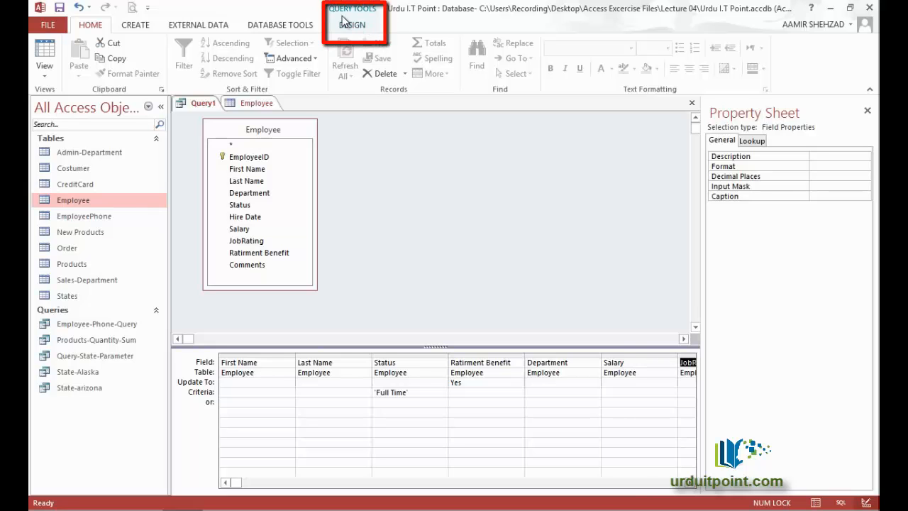
# Clear the Full Time criterion under Status and the Yes update value under Ratirment Benefit in Query1
pyautogui.click(371, 29)
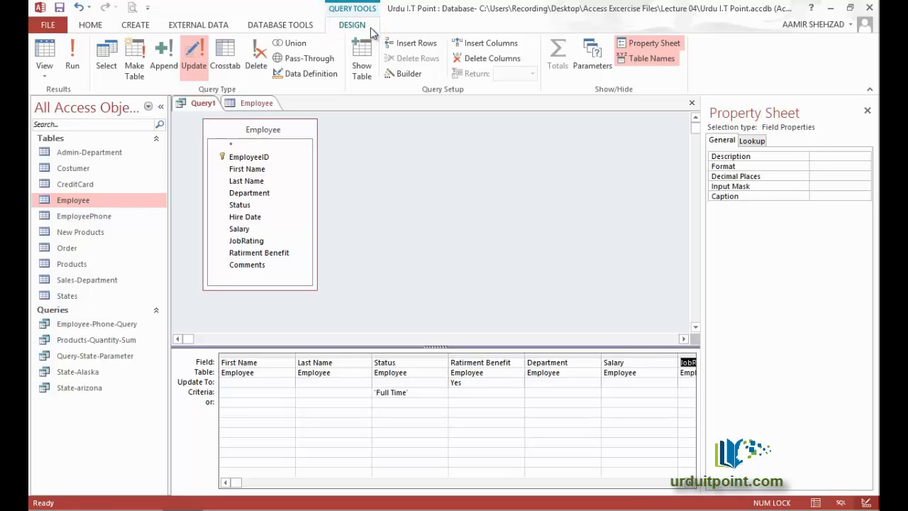
pyautogui.click(388, 392)
pyautogui.moveTo(387, 391); pyautogui.dragTo(370, 392)
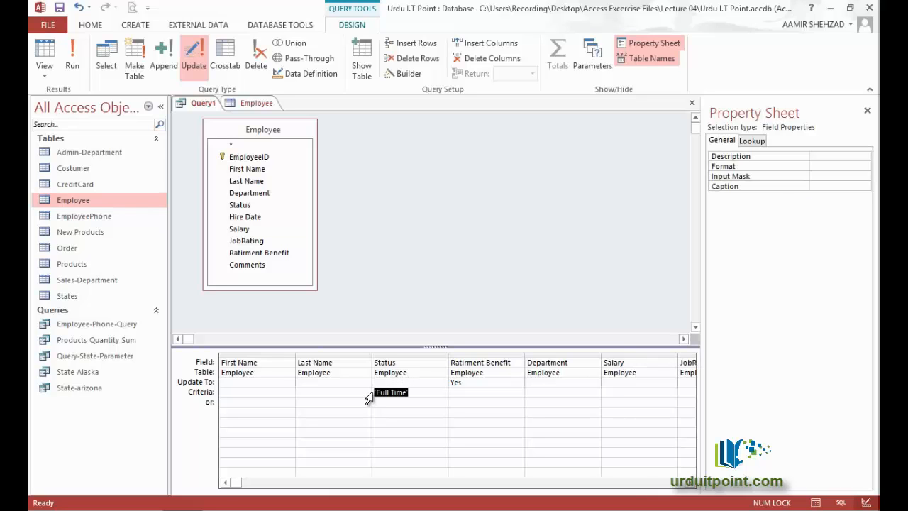
pyautogui.press('Delete')
pyautogui.moveTo(464, 382); pyautogui.dragTo(445, 384)
pyautogui.press('Delete')
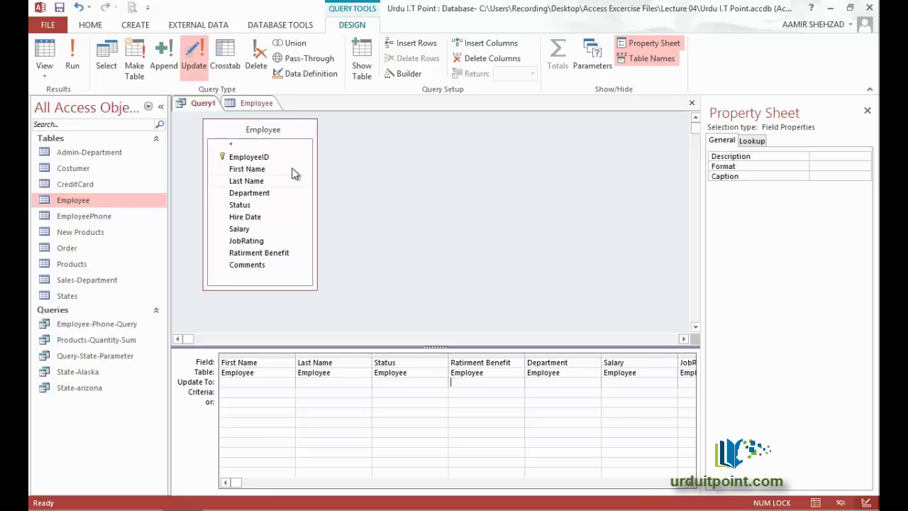
# Convert the query to a make-table query targeting Emp-Backup in the current database, run it and confirm creating the table
pyautogui.click(143, 62)
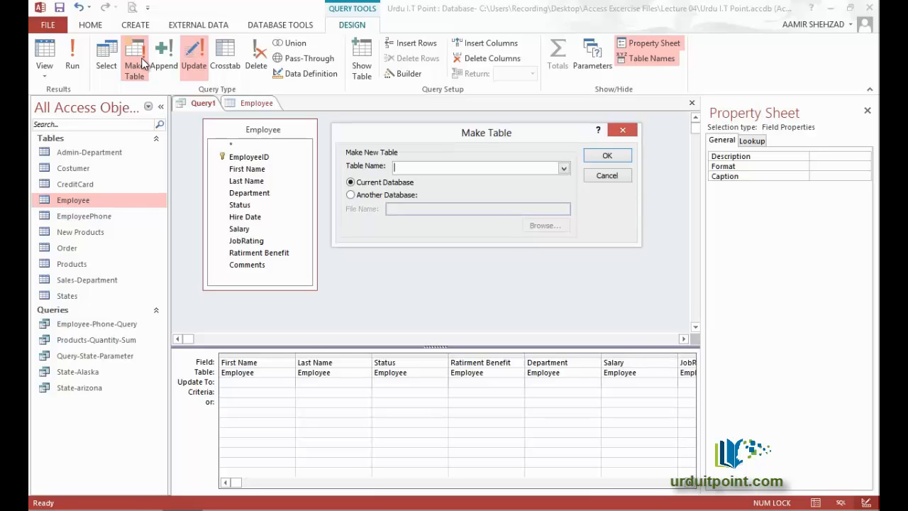
pyautogui.write('Emp-Backup')
pyautogui.click(611, 158)
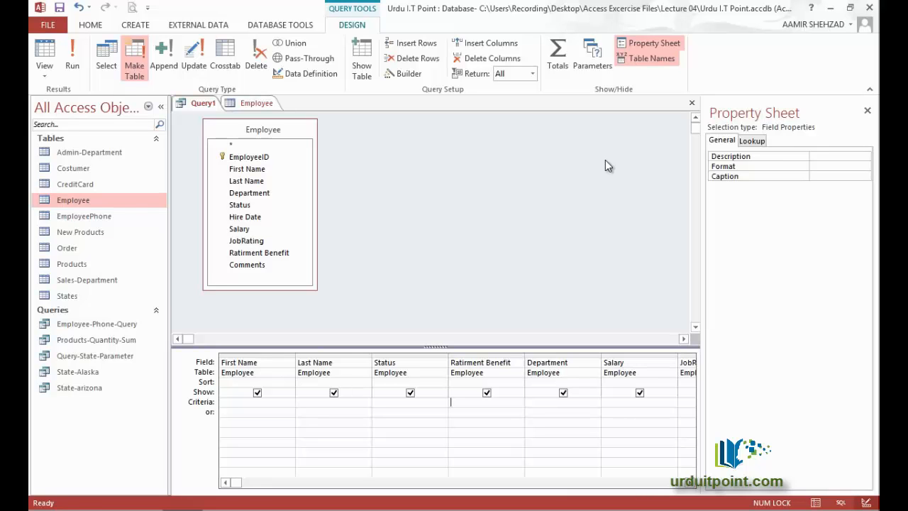
pyautogui.click(73, 60)
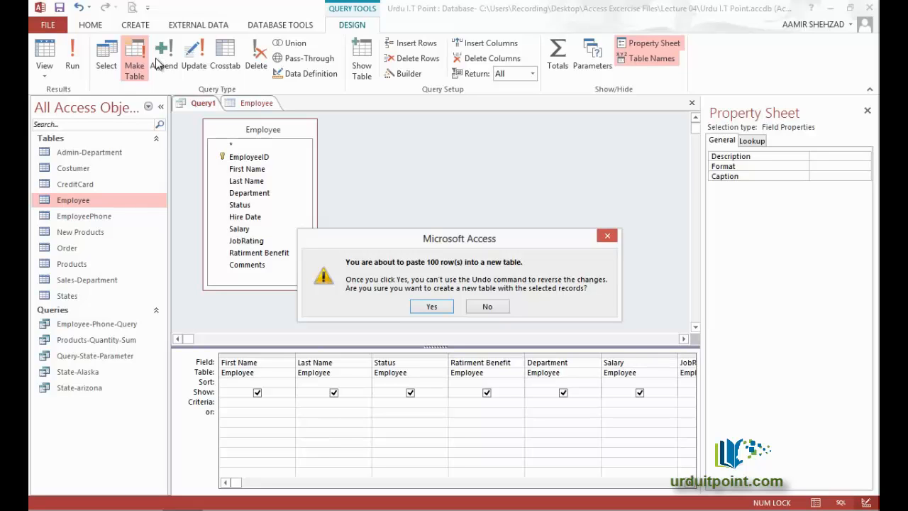
pyautogui.click(424, 306)
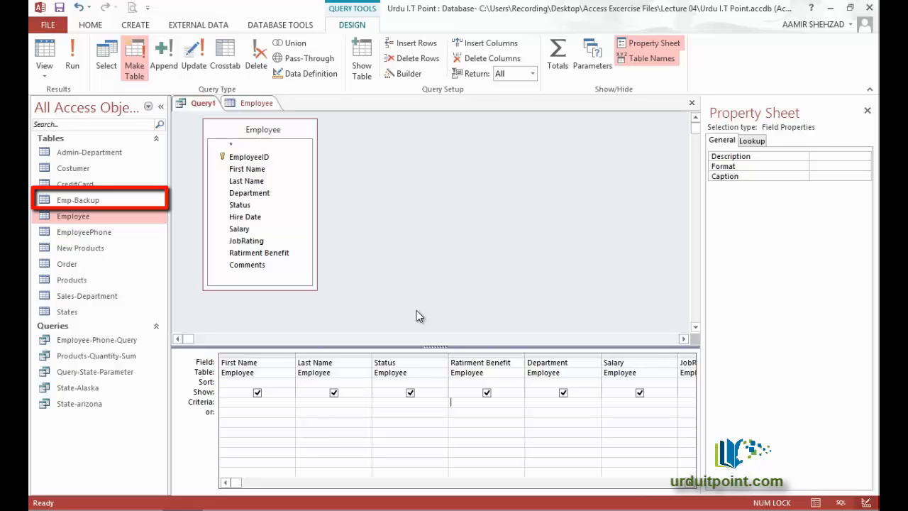
# Open the Emp-Backup table to check its records, and close all open objects without saving changes to Query1 or Employee
pyautogui.doubleClick(106, 202)
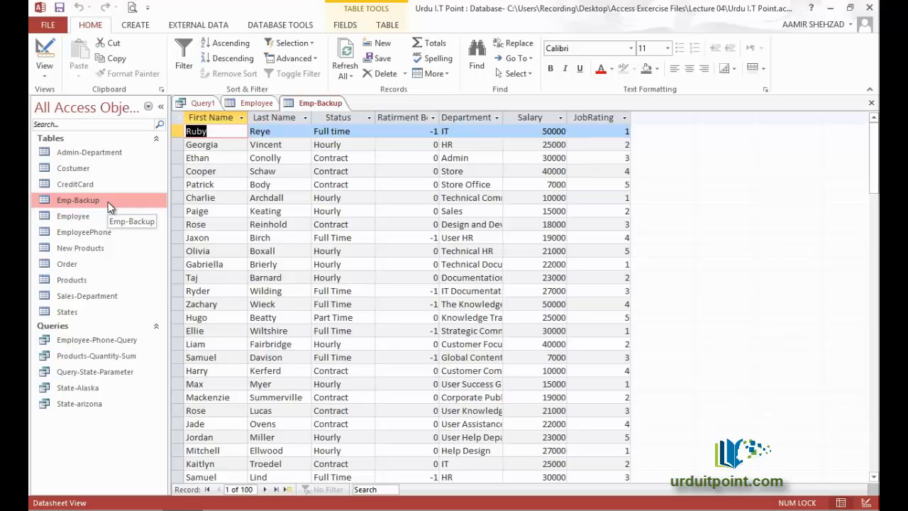
pyautogui.rightClick(308, 108)
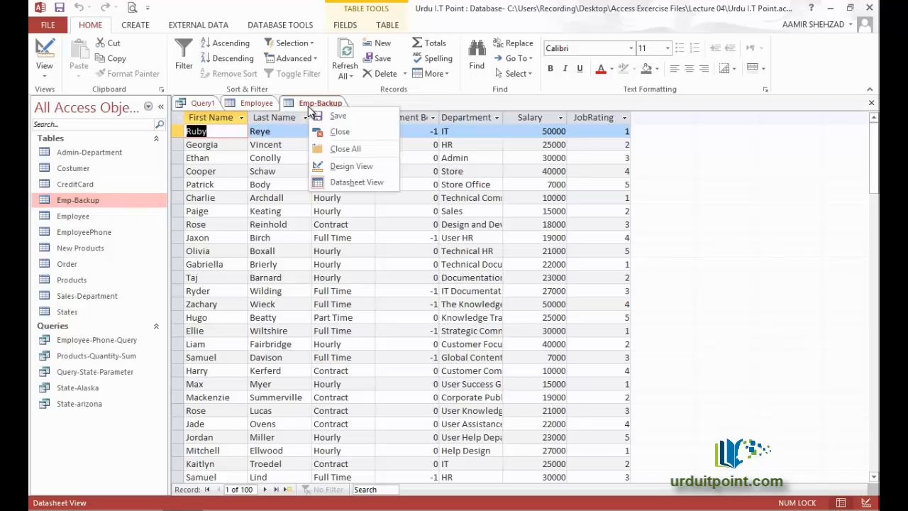
pyautogui.click(344, 148)
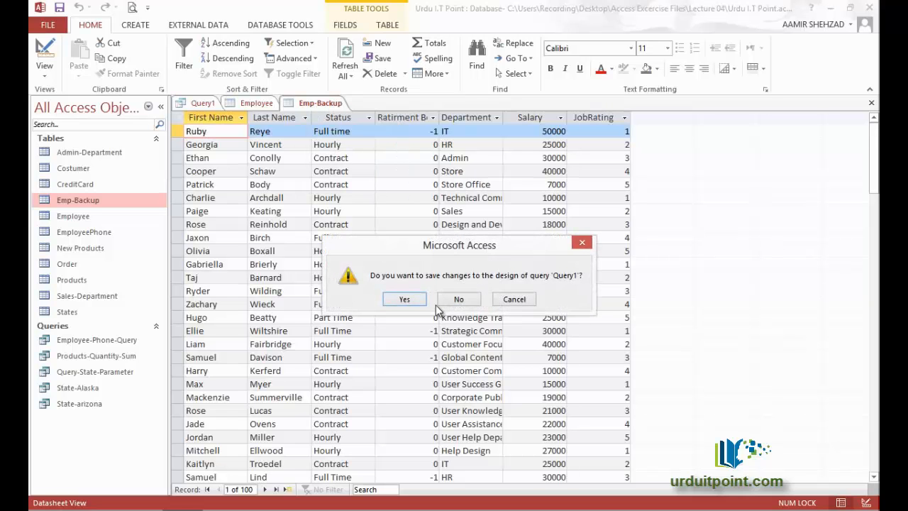
pyautogui.click(448, 300)
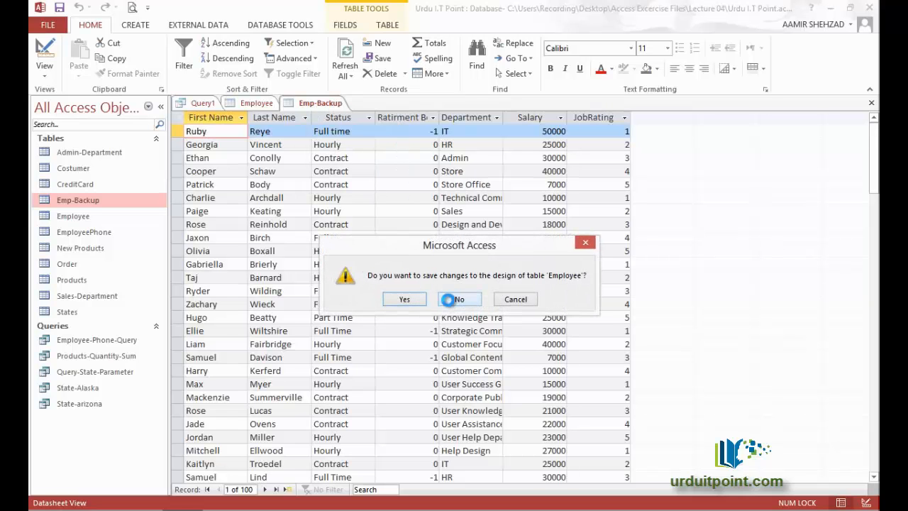
pyautogui.click(448, 300)
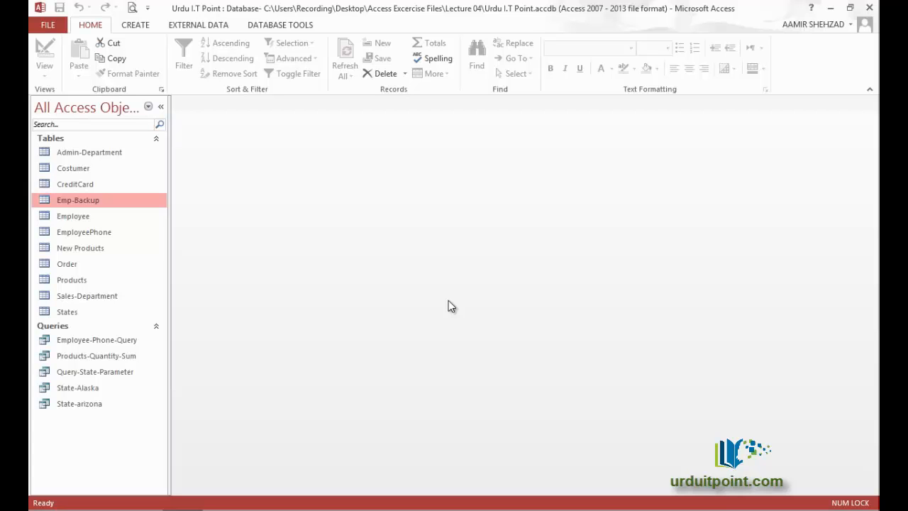
# Create a new query in Design view based on the Order table
pyautogui.click(82, 266)
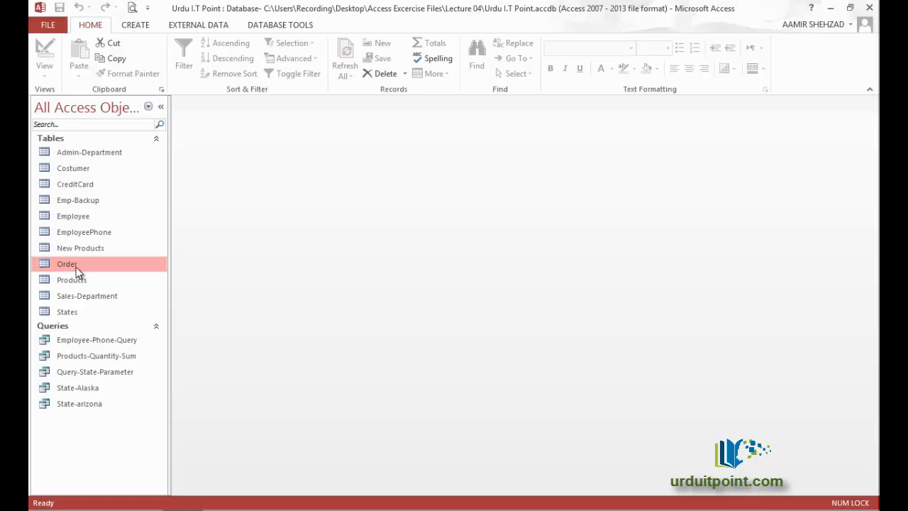
pyautogui.click(144, 26)
pyautogui.click(224, 71)
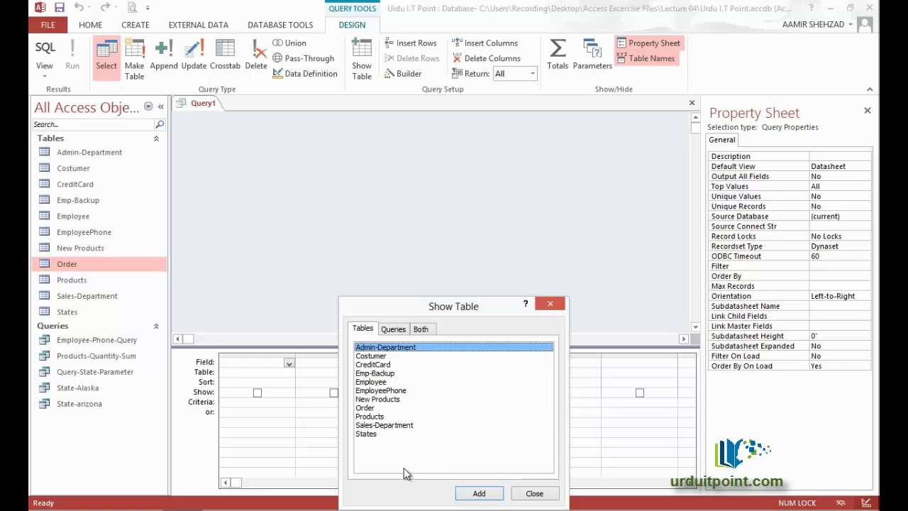
pyautogui.click(383, 409)
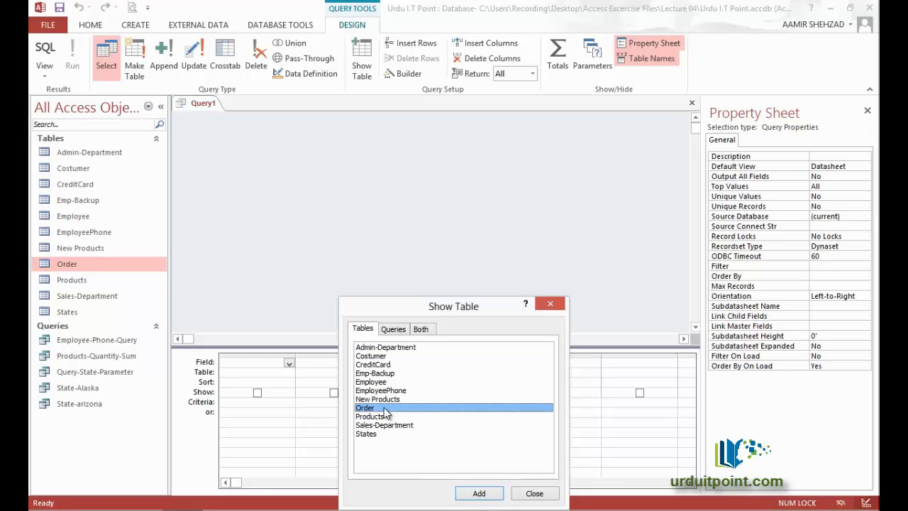
pyautogui.click(473, 494)
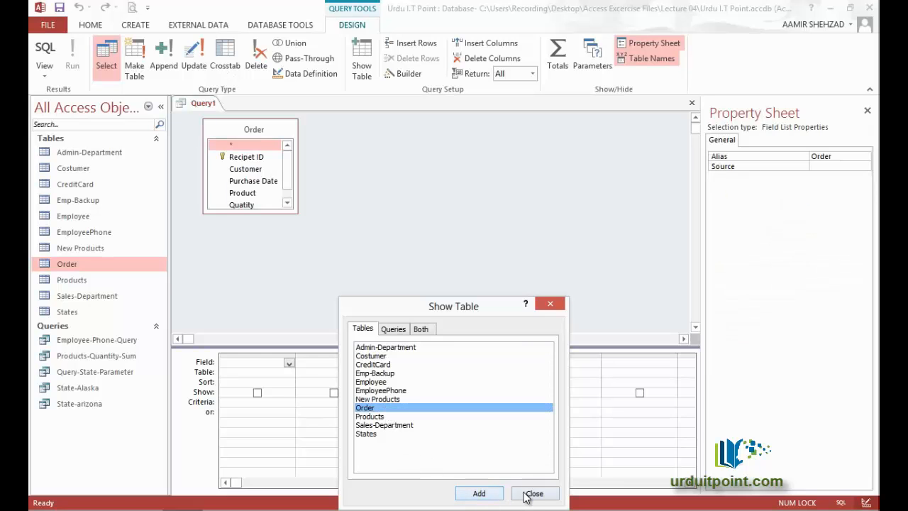
pyautogui.click(528, 493)
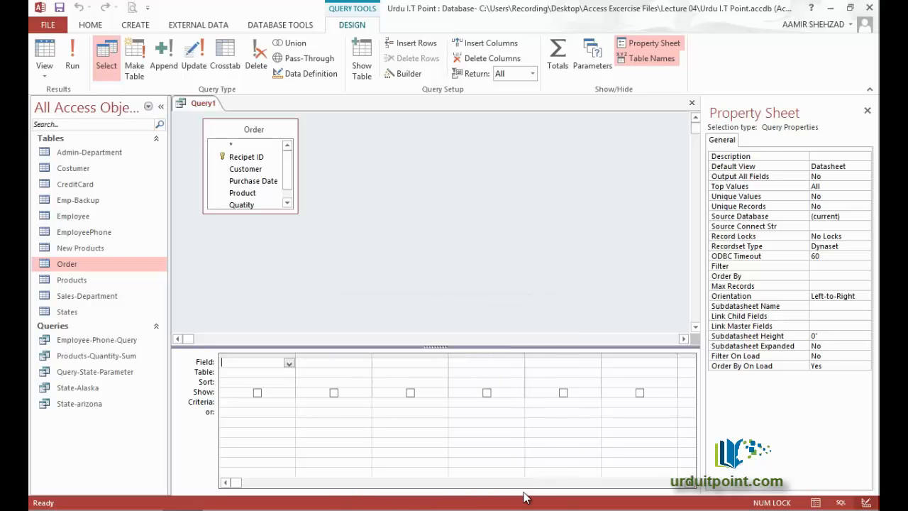
# Add the Recipet ID, Purchase Date and Status fields to the design grid, enlarging the Order field list to show all fields
pyautogui.click(257, 160)
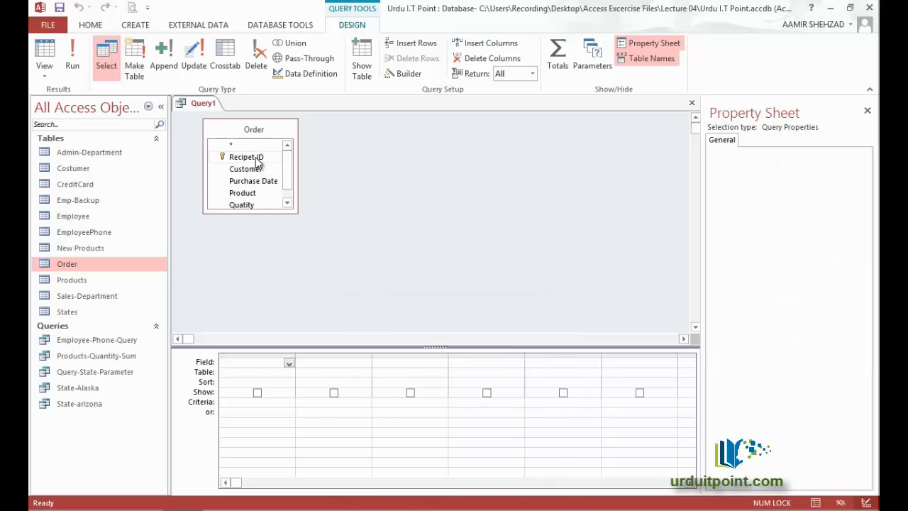
pyautogui.doubleClick(257, 160)
pyautogui.moveTo(297, 211); pyautogui.dragTo(344, 278)
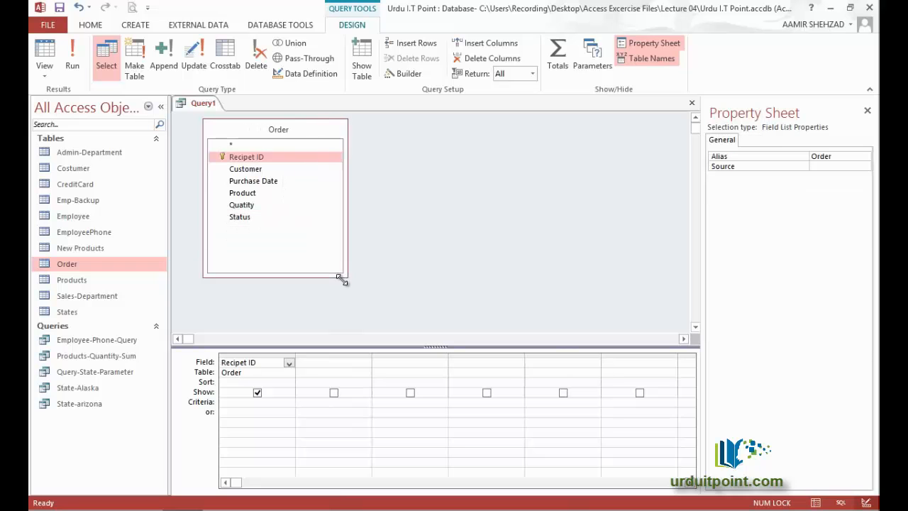
pyautogui.doubleClick(253, 180)
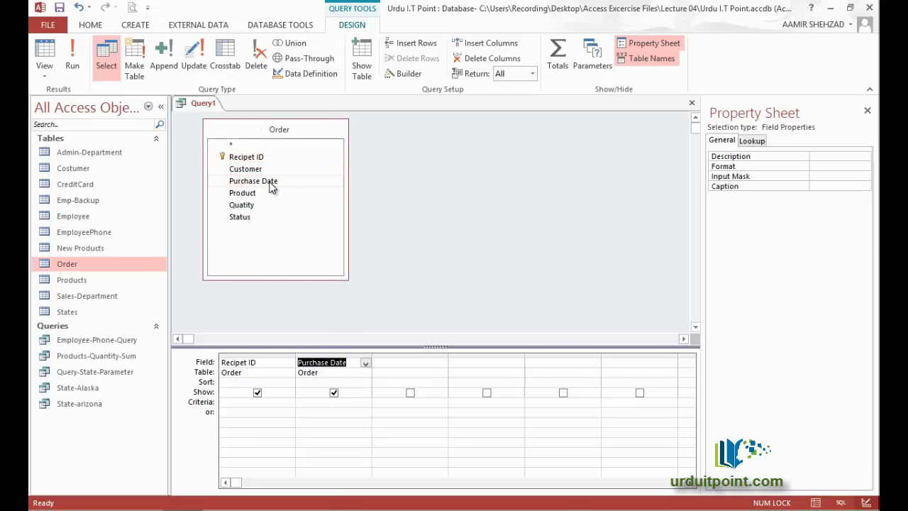
pyautogui.doubleClick(253, 216)
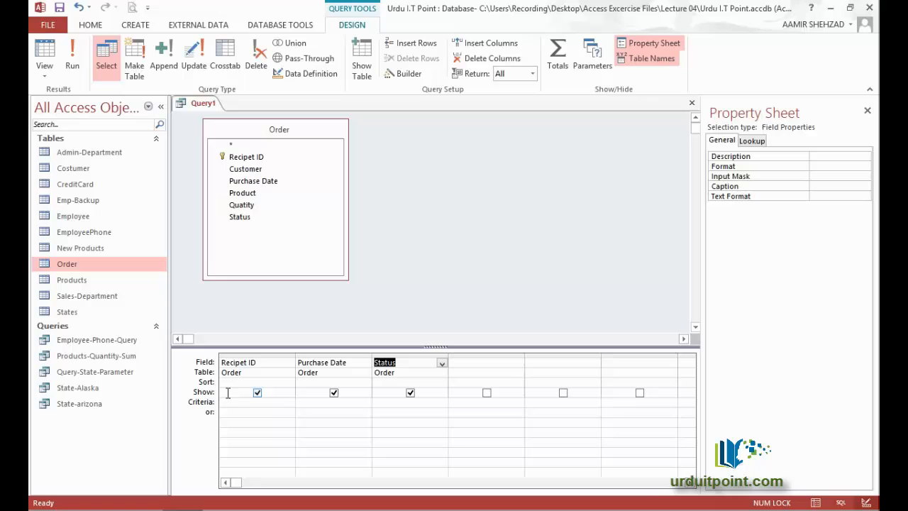
# Set the Status criterion to "cancelled" and preview the matching orders in the datasheet
pyautogui.click(392, 404)
pyautogui.write('ca')
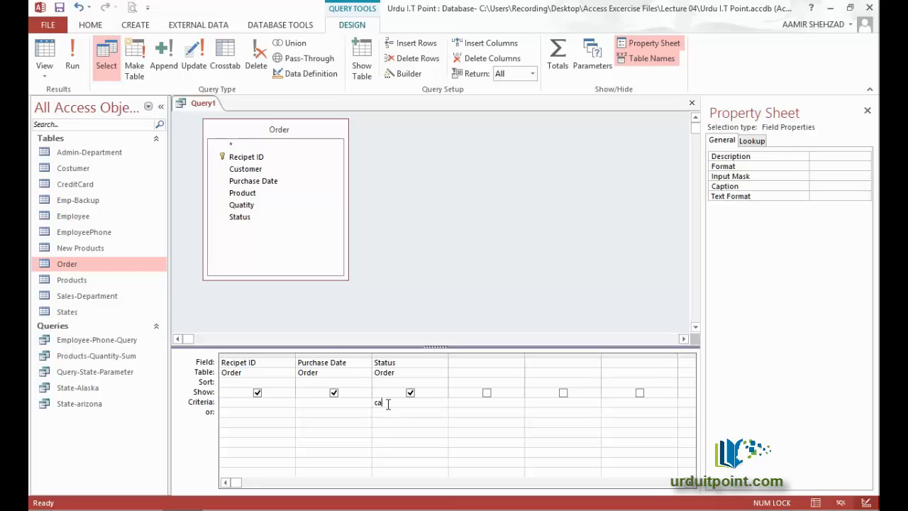
pyautogui.write('ncelled')
pyautogui.click(45, 56)
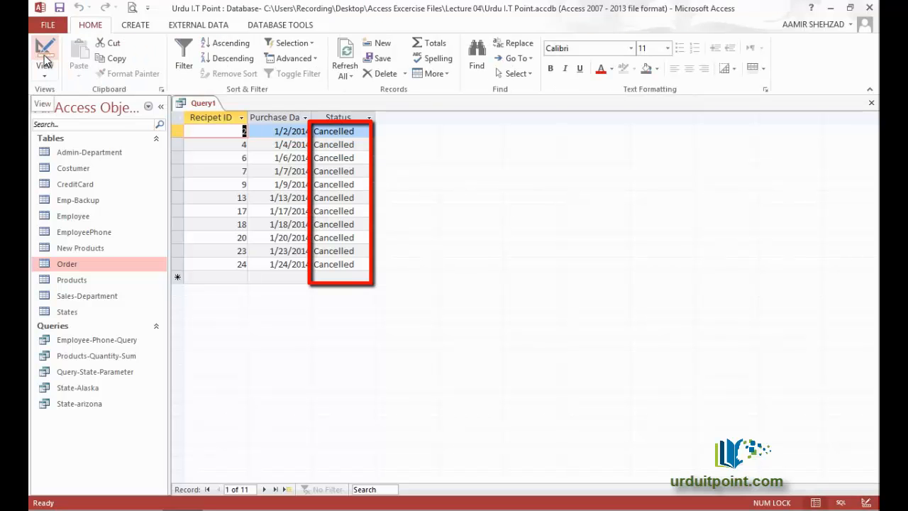
# Return to the query design and convert it to a delete query
pyautogui.click(45, 61)
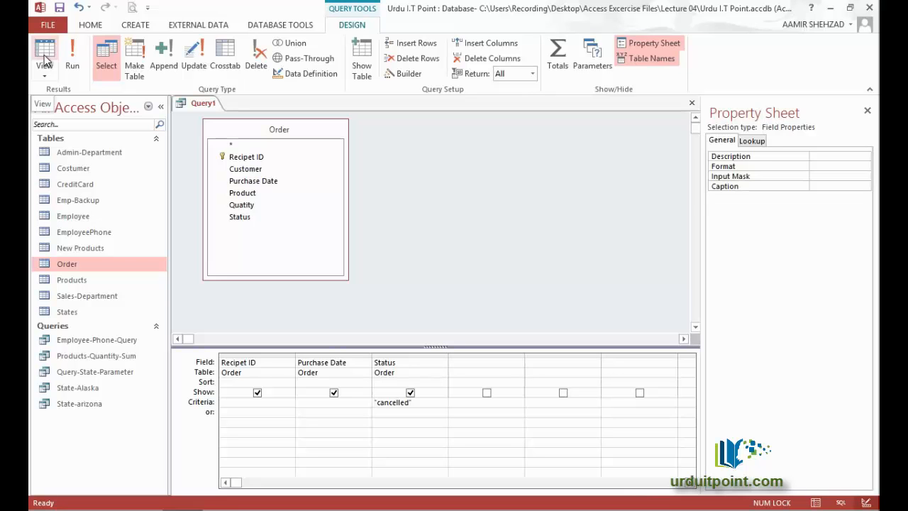
pyautogui.click(256, 56)
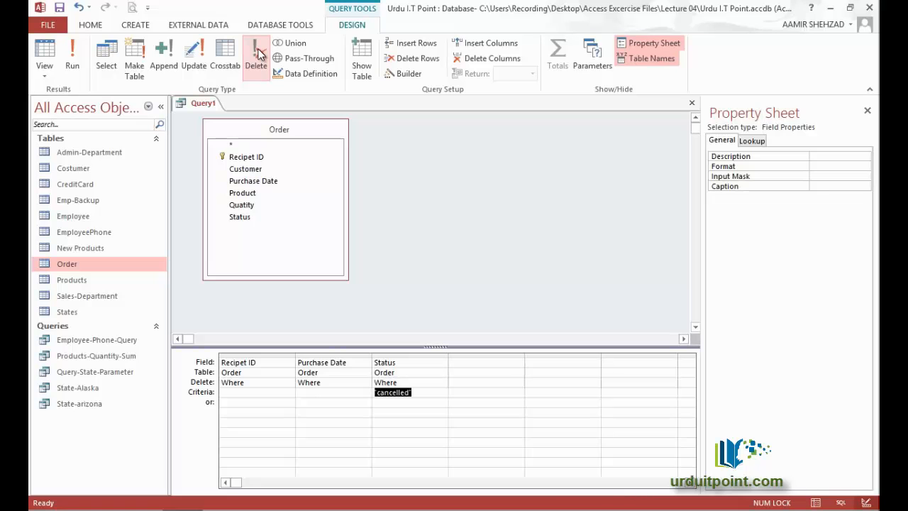
pyautogui.click(259, 55)
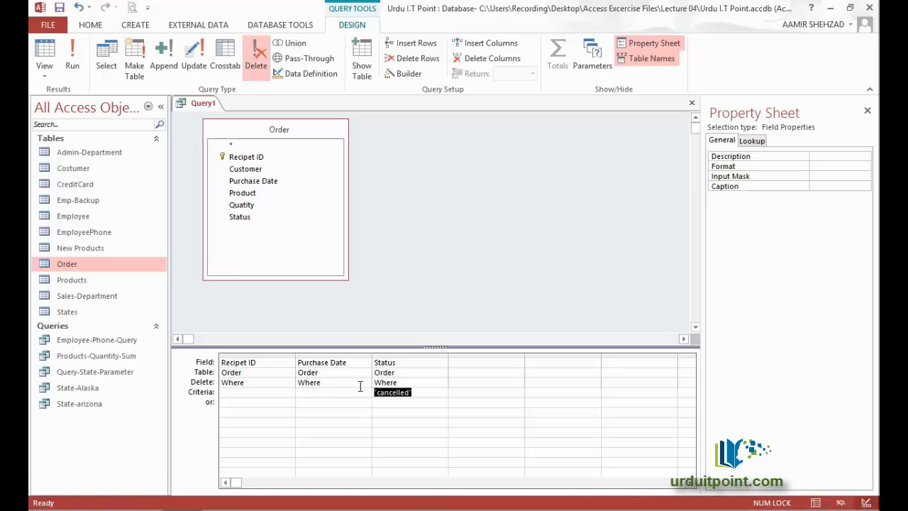
# Examine the Where and From options in the Delete row and the cancelled criterion of the Status column
pyautogui.click(412, 382)
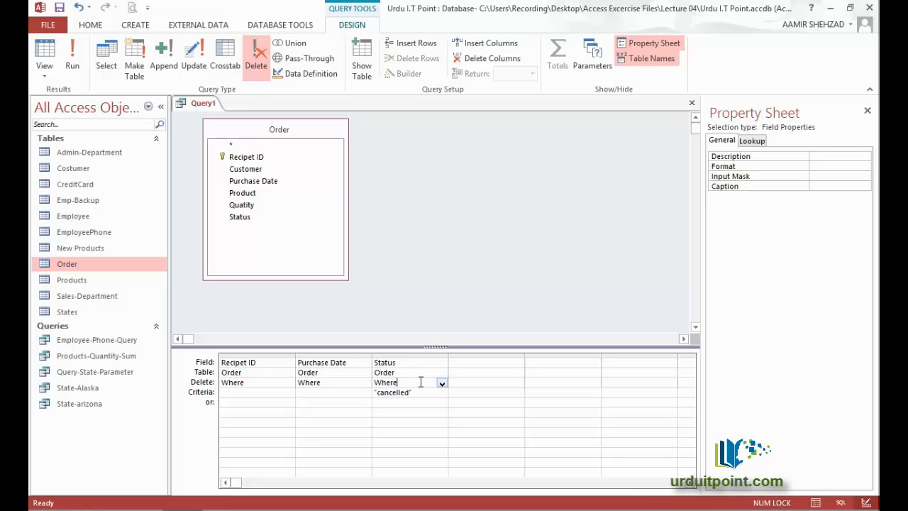
pyautogui.click(441, 383)
pyautogui.click(440, 384)
pyautogui.click(299, 392)
pyautogui.click(285, 390)
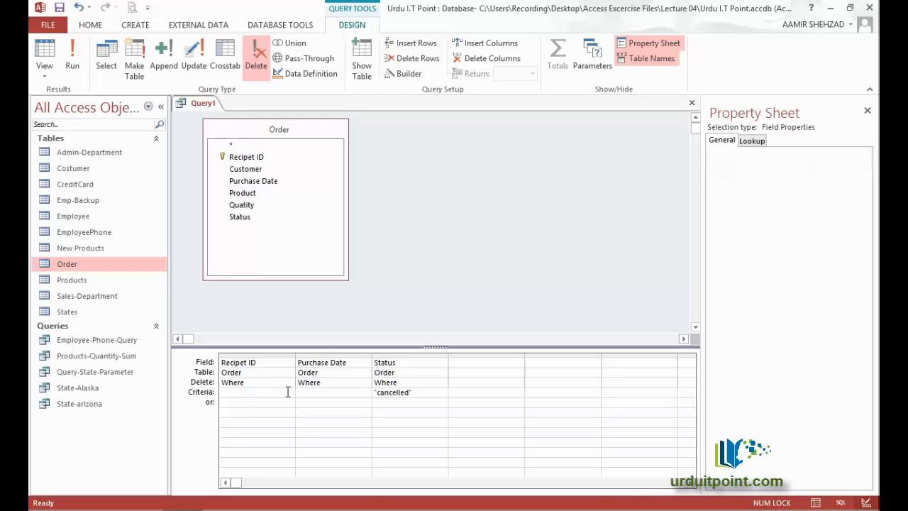
pyautogui.click(397, 391)
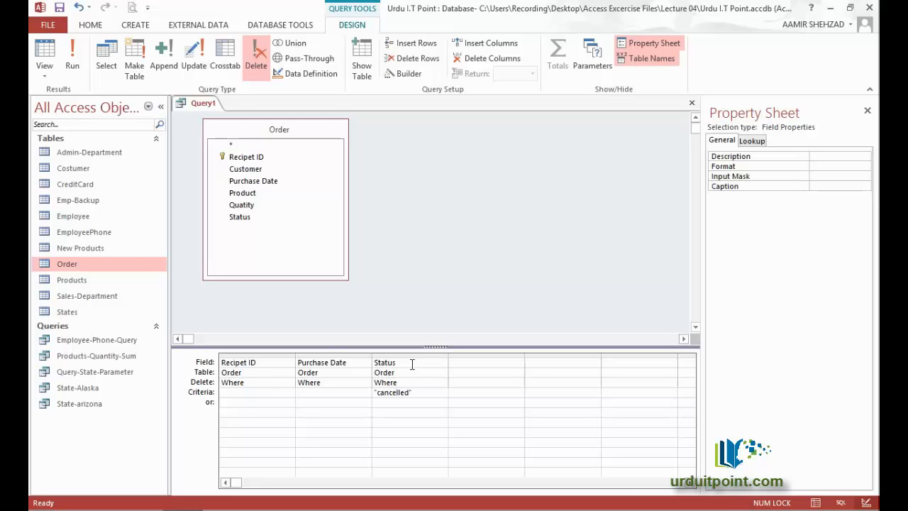
pyautogui.click(397, 383)
pyautogui.click(442, 386)
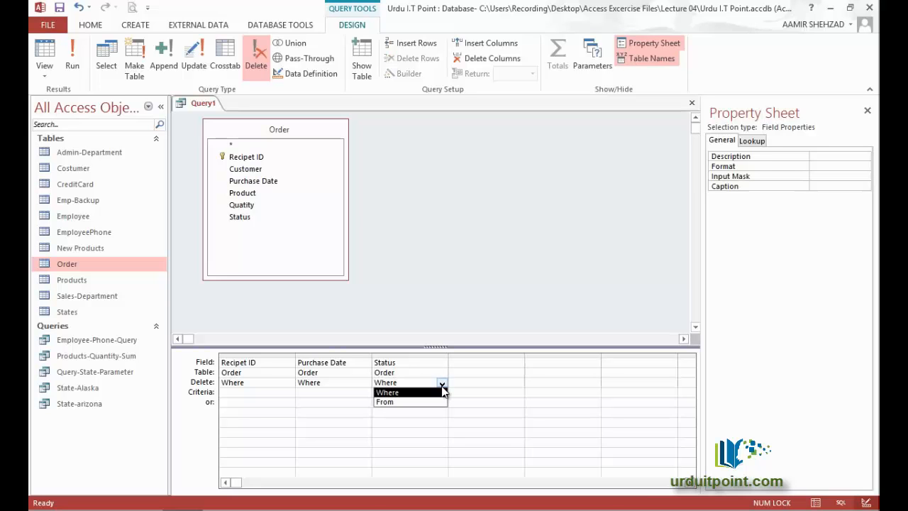
pyautogui.click(442, 386)
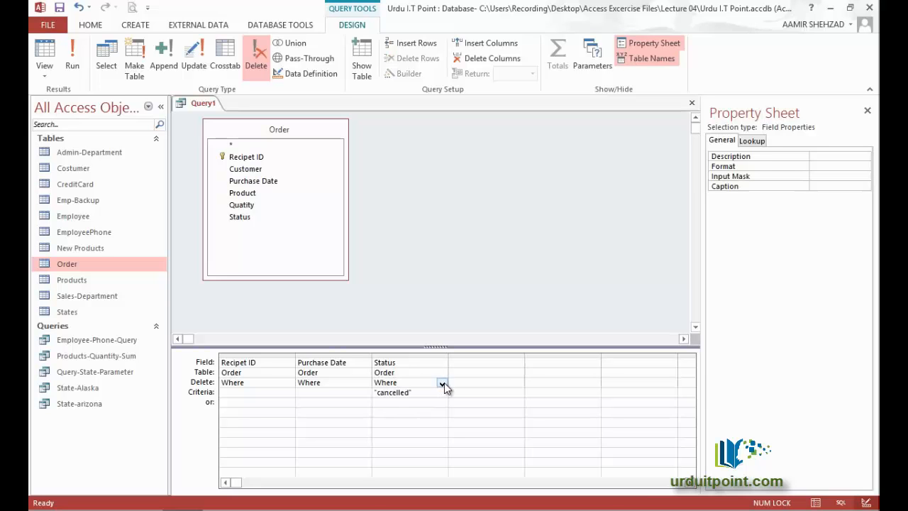
pyautogui.moveTo(414, 392); pyautogui.dragTo(374, 392)
pyautogui.click(427, 391)
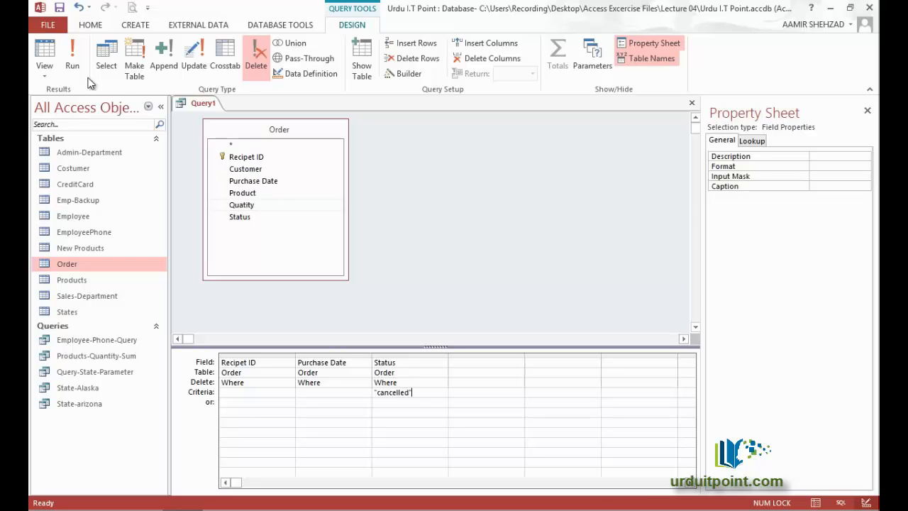
# Run the delete query, confirm deleting the cancelled orders, and open the Order table to check the remaining records
pyautogui.click(72, 53)
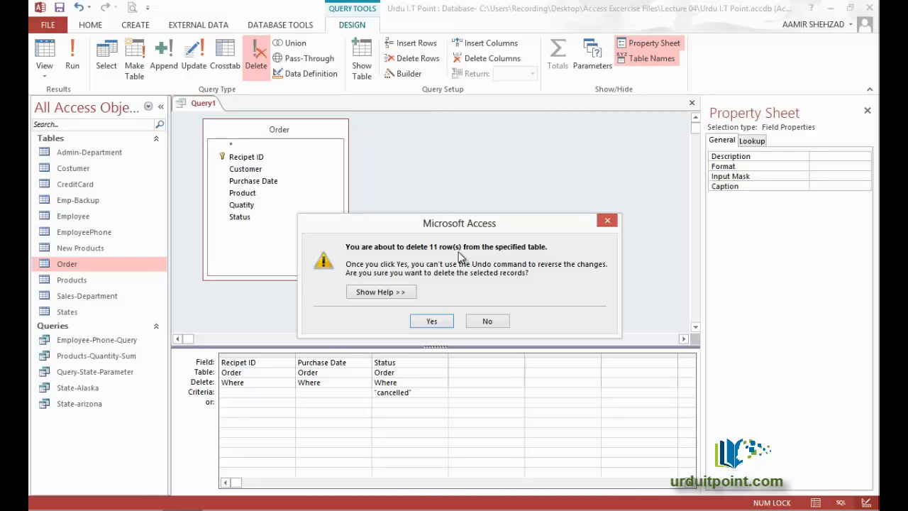
pyautogui.click(436, 322)
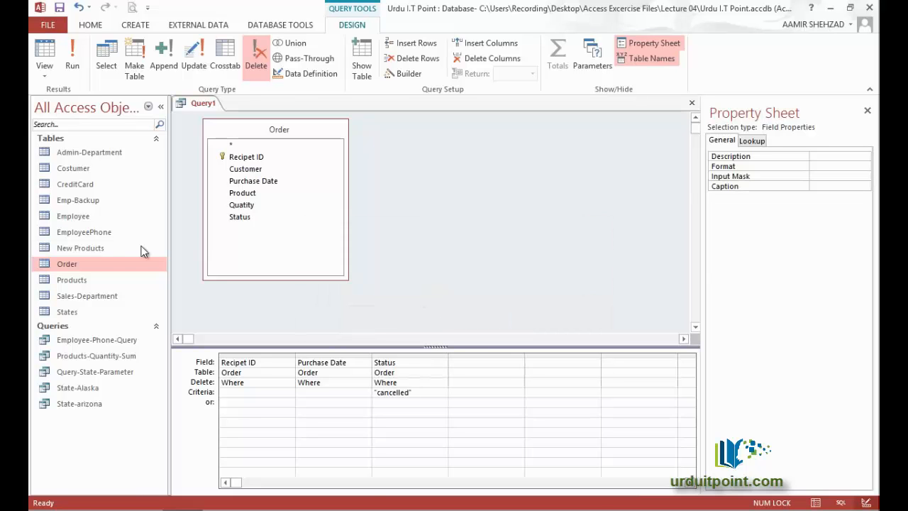
pyautogui.doubleClick(100, 268)
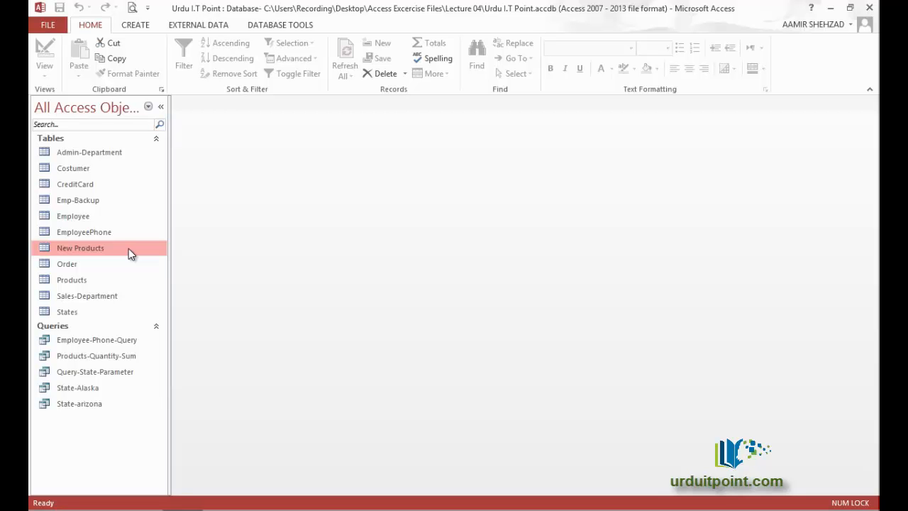
# Open the Products and New Products tables to compare their fields and records, and close both
pyautogui.doubleClick(118, 281)
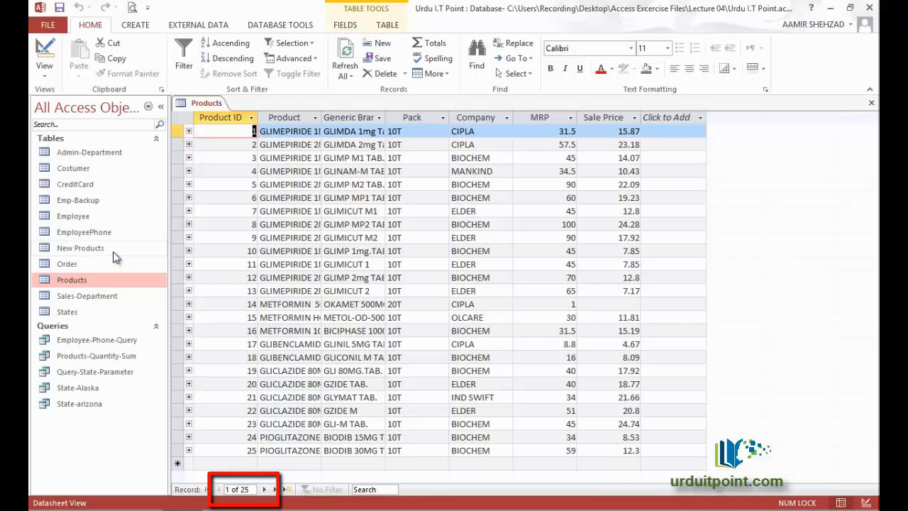
pyautogui.doubleClick(112, 251)
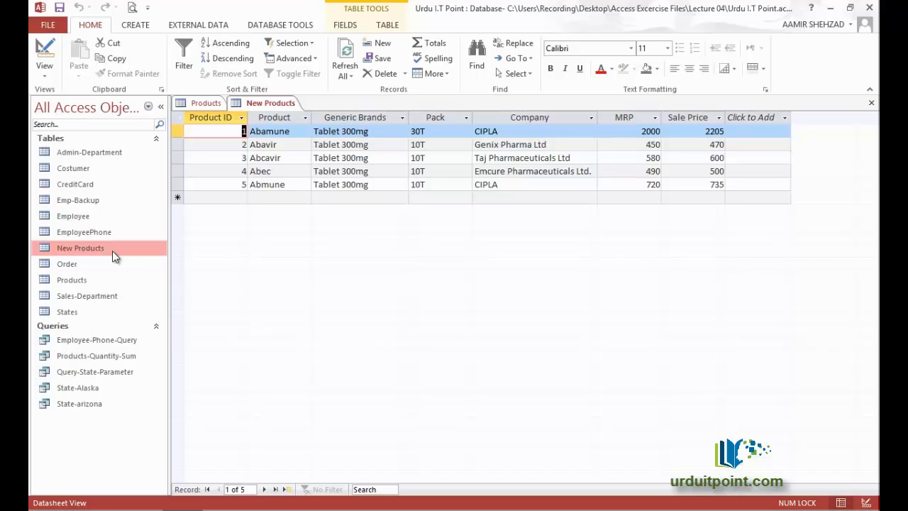
pyautogui.rightClick(259, 104)
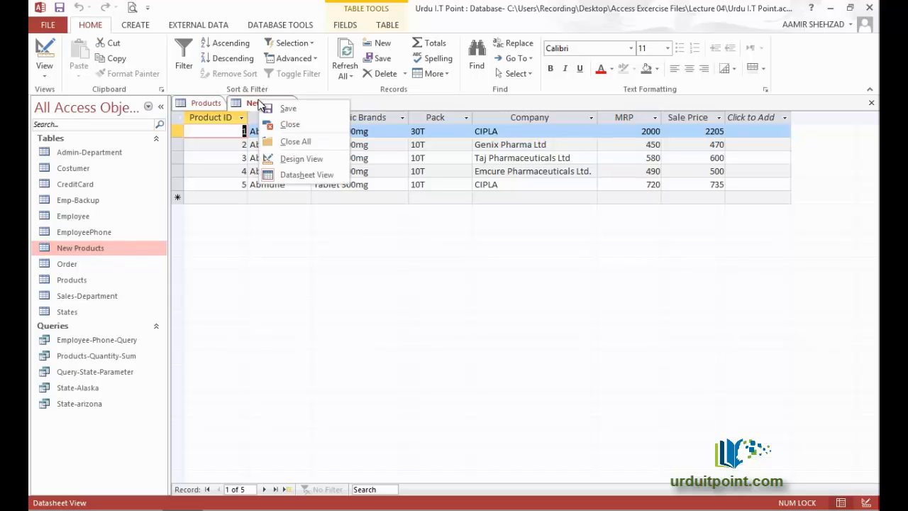
pyautogui.click(287, 141)
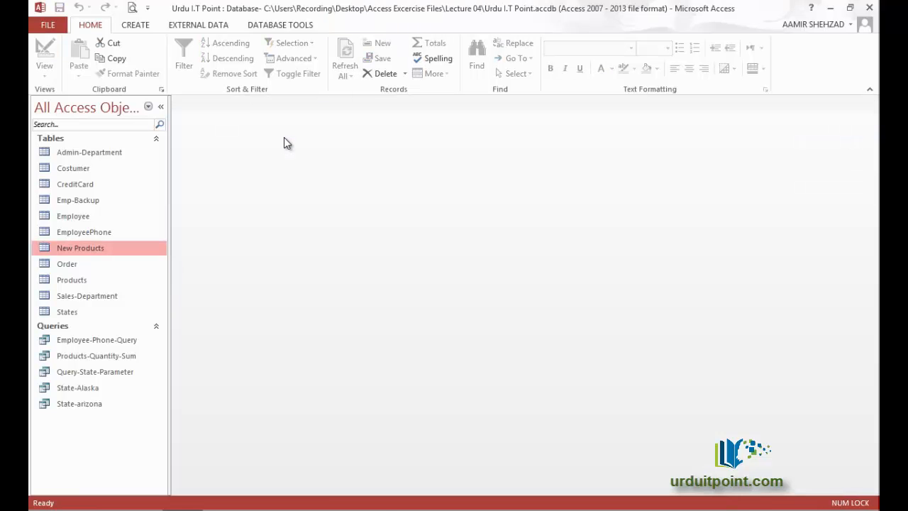
# Create a new query in design view based on the New Products table
pyautogui.click(133, 27)
pyautogui.click(234, 70)
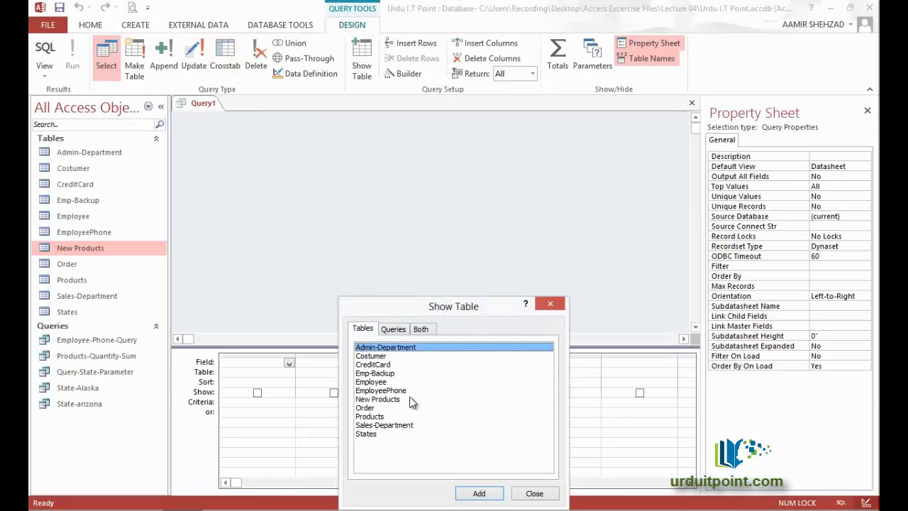
pyautogui.click(411, 400)
pyautogui.click(487, 493)
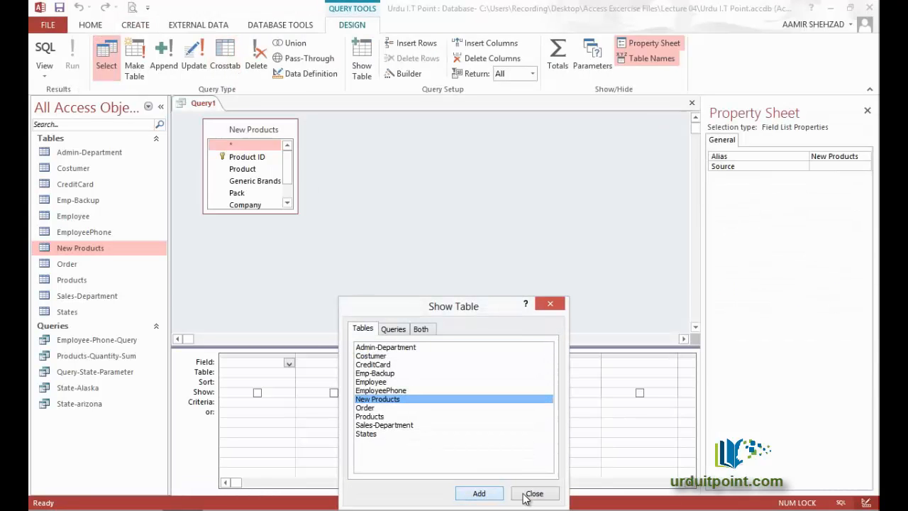
pyautogui.click(533, 494)
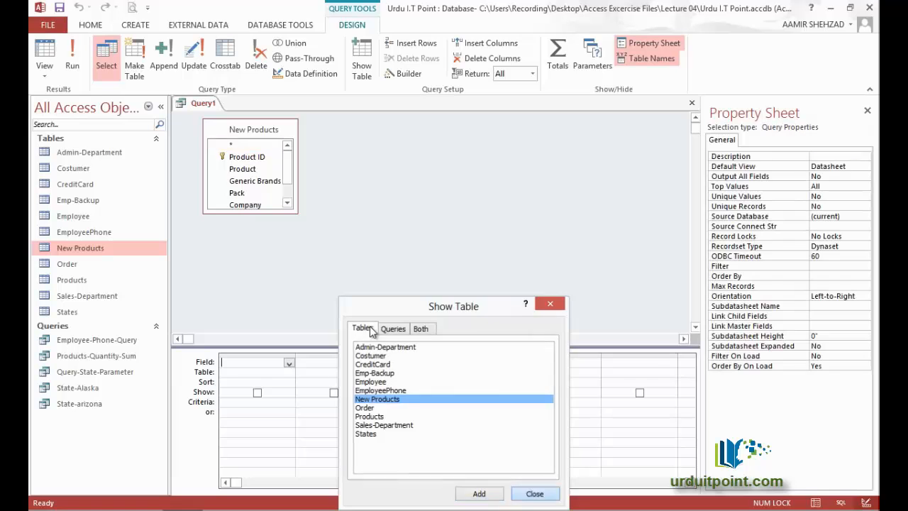
# Add the Product, Generic Brands, Pack, Company, MRP and Sale Price fields of New Products to the query grid
pyautogui.doubleClick(260, 170)
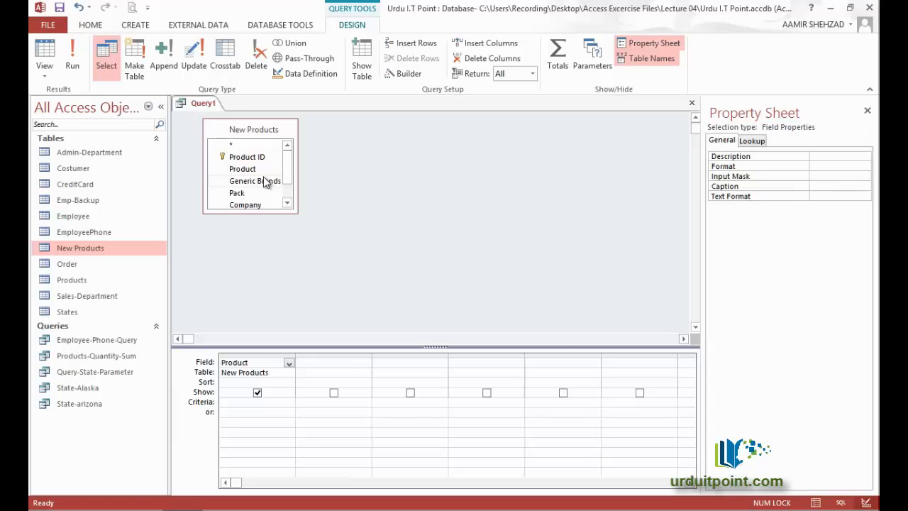
pyautogui.doubleClick(264, 182)
pyautogui.doubleClick(262, 194)
pyautogui.click(268, 205)
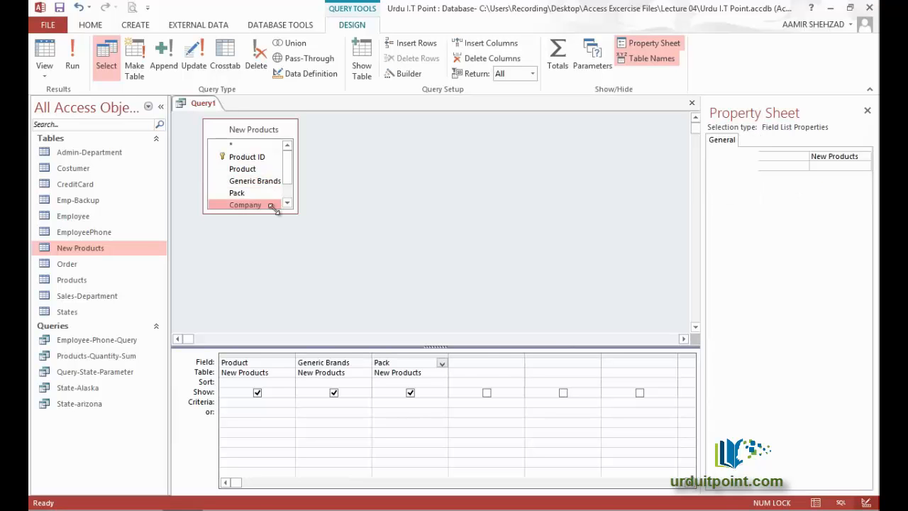
pyautogui.doubleClick(271, 206)
pyautogui.moveTo(299, 212); pyautogui.dragTo(313, 262)
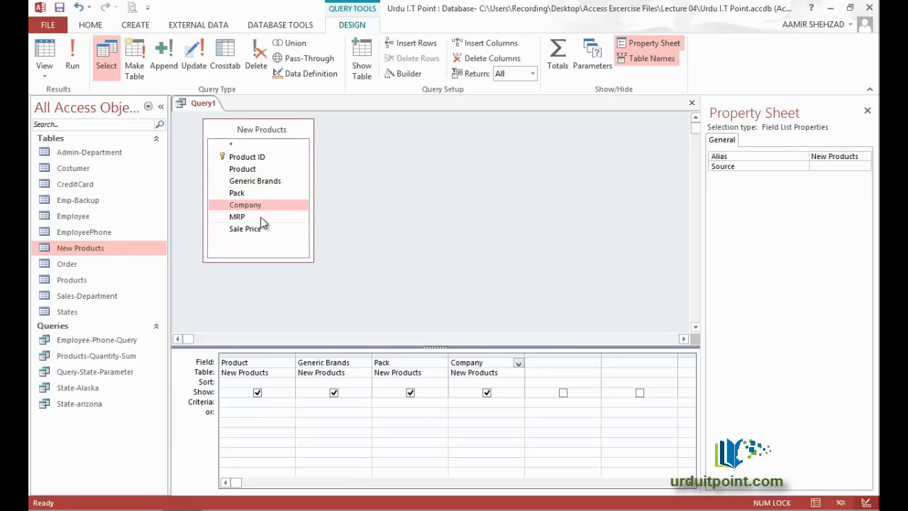
pyautogui.doubleClick(261, 218)
pyautogui.doubleClick(263, 230)
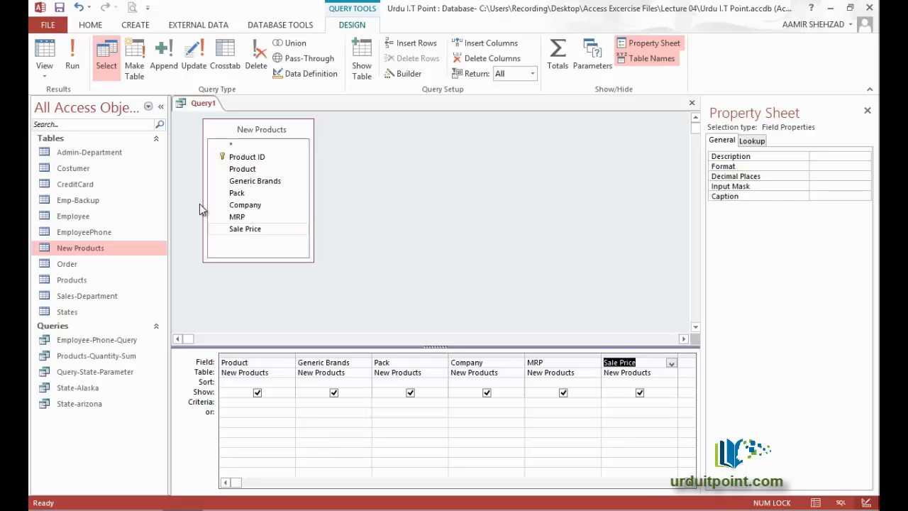
# Convert the query to an append query that targets the Products table in the current database
pyautogui.click(170, 62)
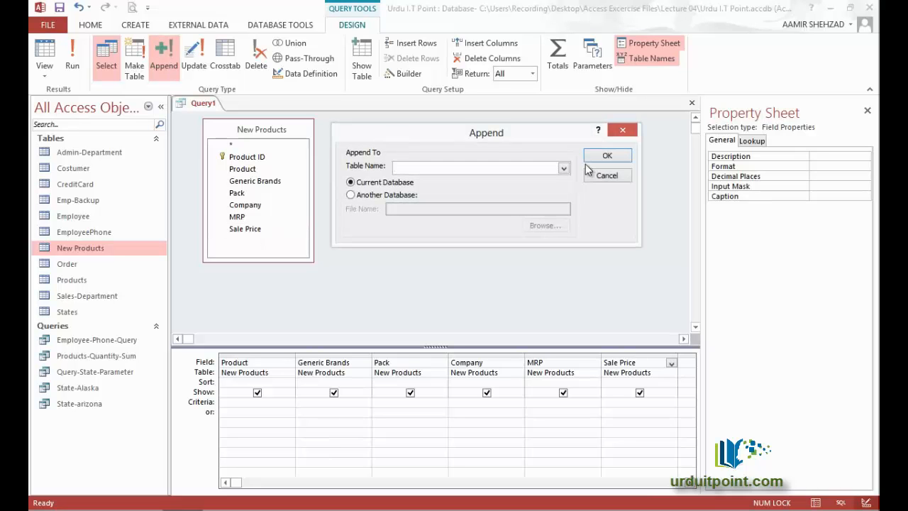
pyautogui.click(564, 168)
pyautogui.click(564, 222)
pyautogui.click(564, 222)
pyautogui.click(564, 222)
pyautogui.click(564, 222)
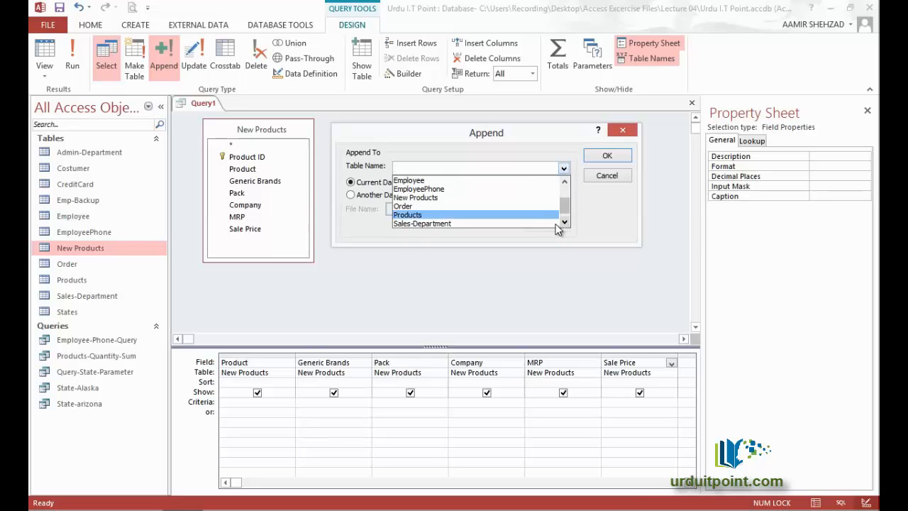
pyautogui.click(537, 215)
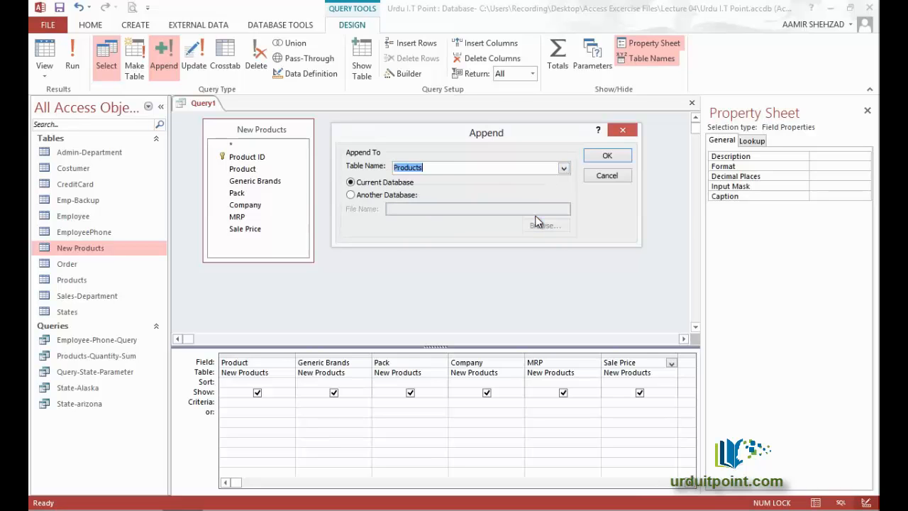
pyautogui.click(601, 157)
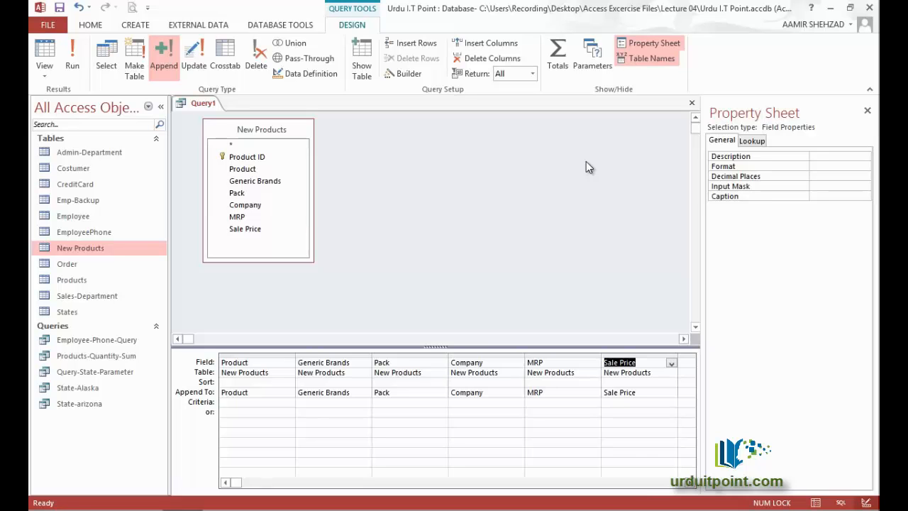
# Check the Append To field mapping and run the append query, confirming the append and choosing to run it despite any errors
pyautogui.click(442, 393)
pyautogui.click(444, 392)
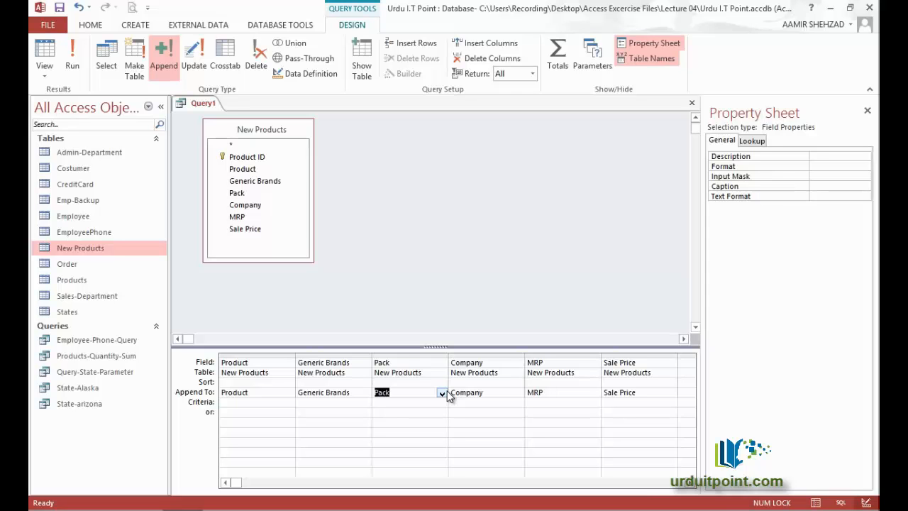
pyautogui.click(75, 63)
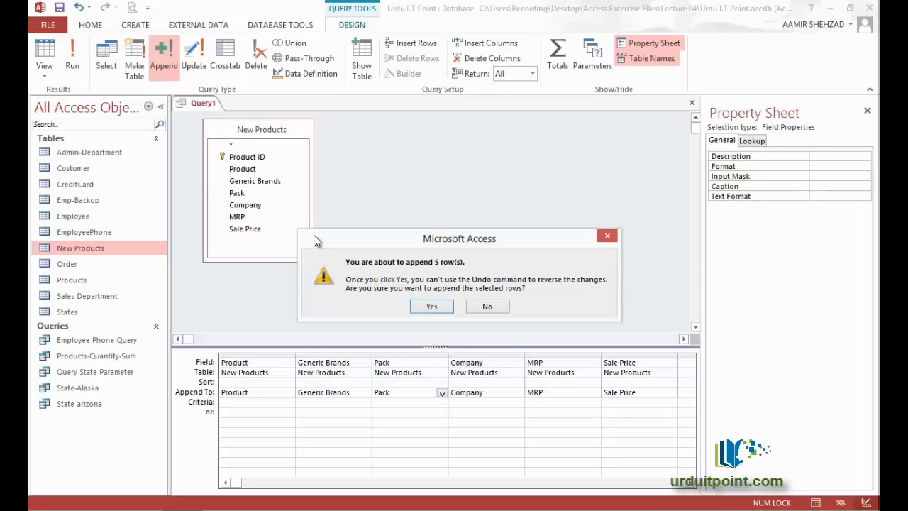
pyautogui.click(430, 307)
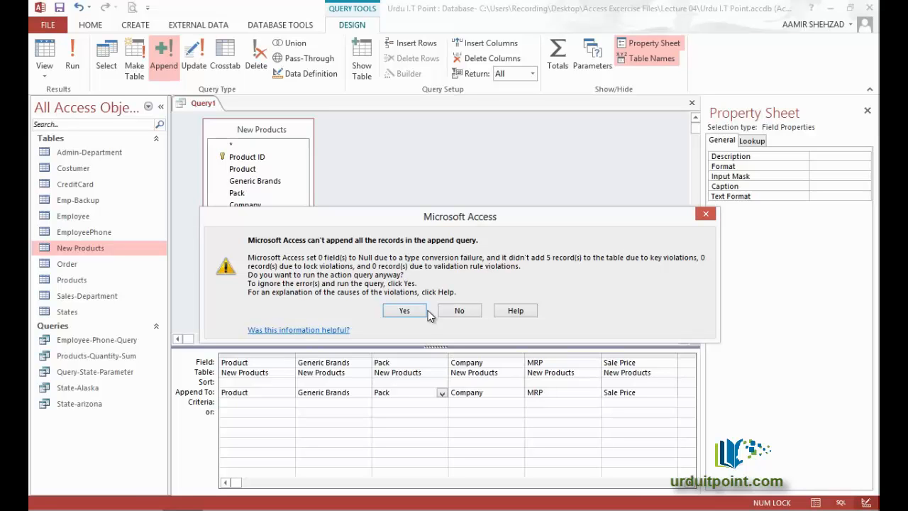
pyautogui.click(406, 312)
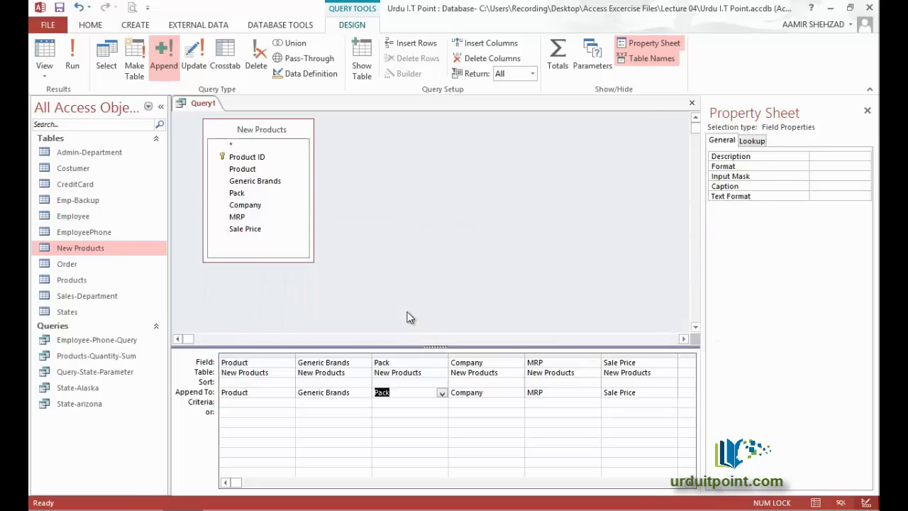
# Preview the append query's rows in the datasheet, return to its design, and open the Products table to check its records
pyautogui.click(48, 58)
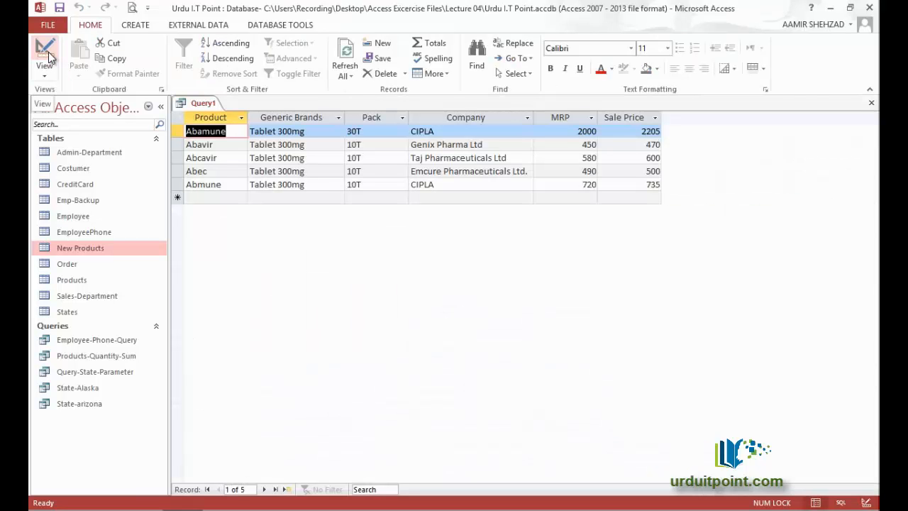
pyautogui.click(48, 59)
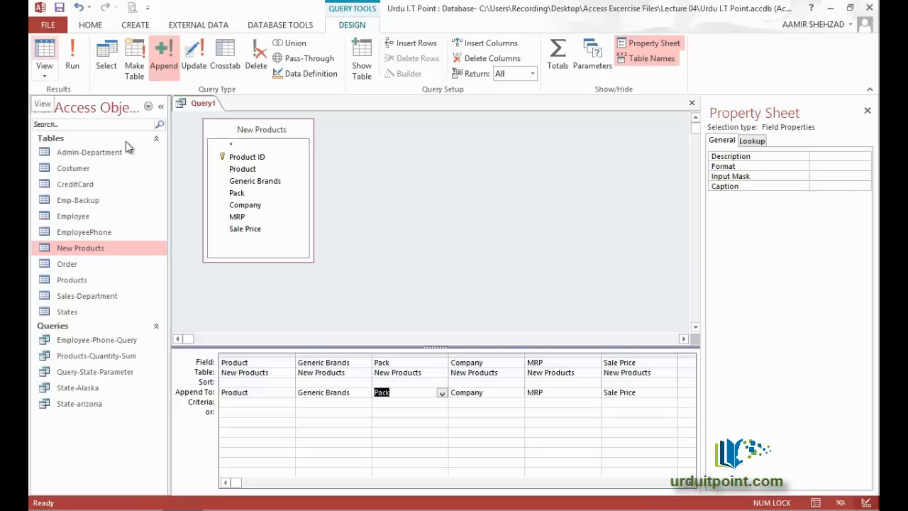
pyautogui.click(97, 283)
pyautogui.doubleClick(97, 283)
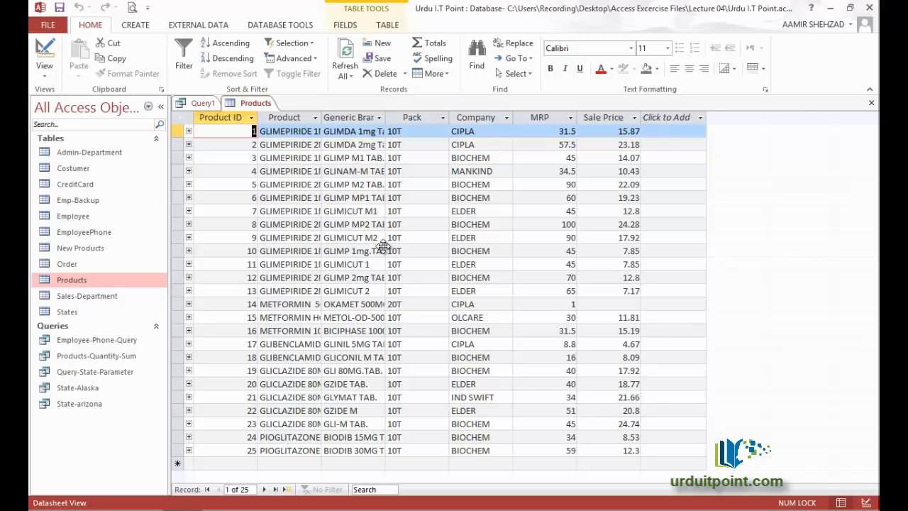
# Close the Products table and the append query without saving the query
pyautogui.rightClick(249, 103)
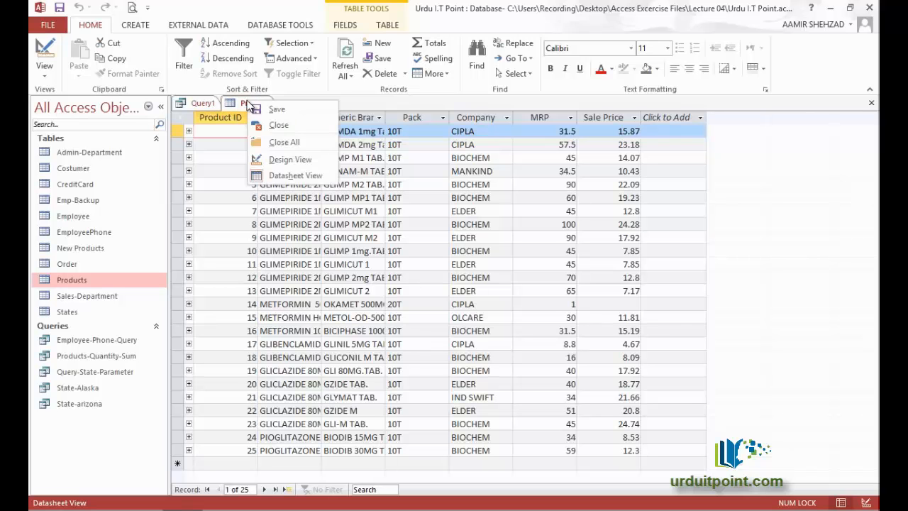
pyautogui.click(276, 142)
pyautogui.click(456, 300)
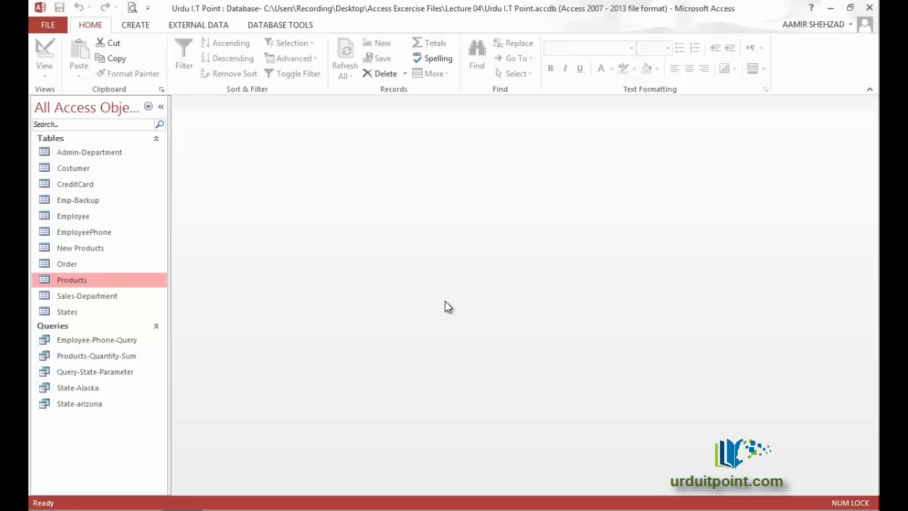
# Open the EmployeePhone table to review its fields and phone types, and close it
pyautogui.doubleClick(114, 234)
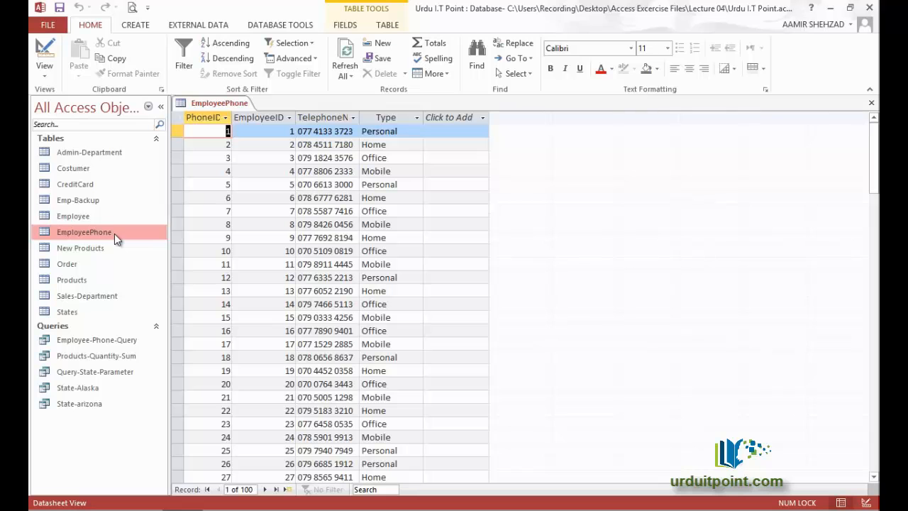
pyautogui.rightClick(211, 103)
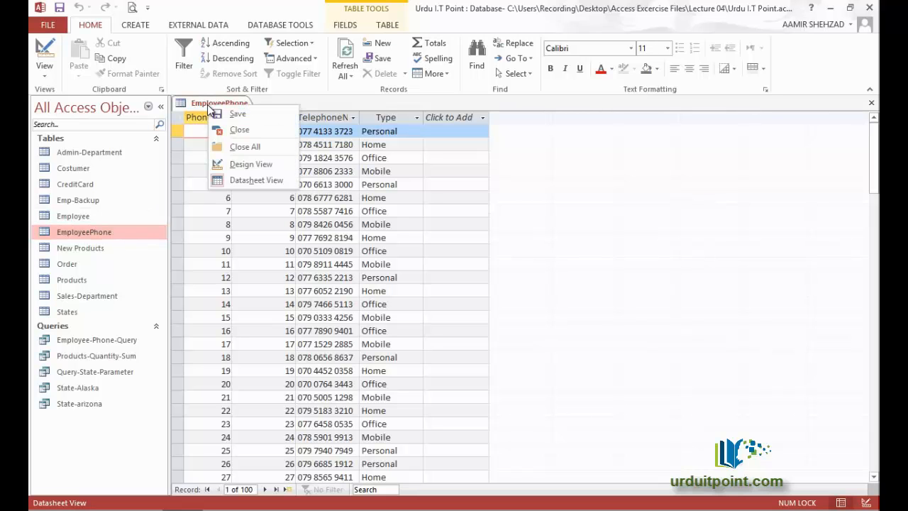
pyautogui.click(240, 131)
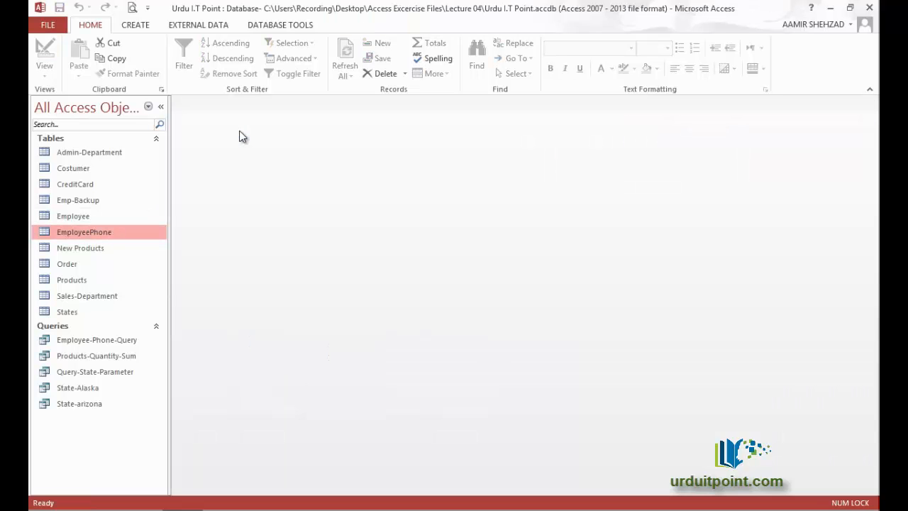
# Create a new query in design view with the Employee and EmployeePhone tables
pyautogui.click(145, 26)
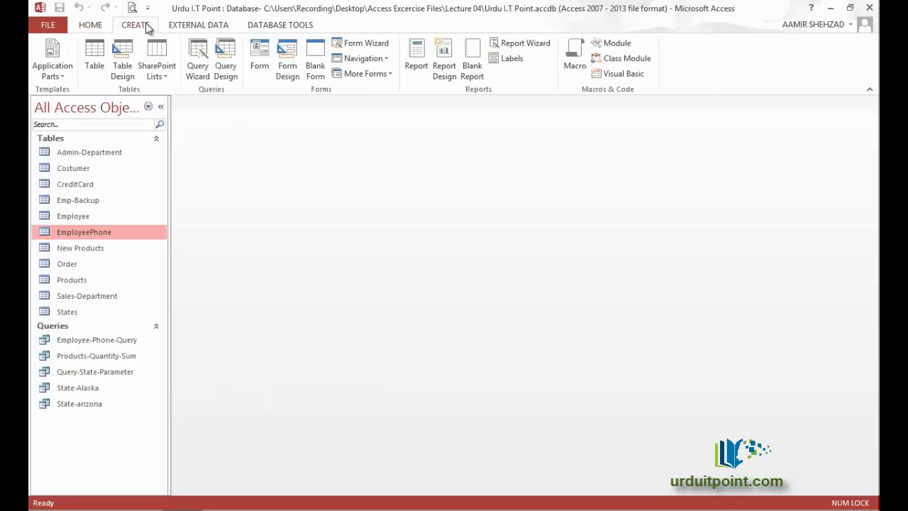
pyautogui.click(229, 71)
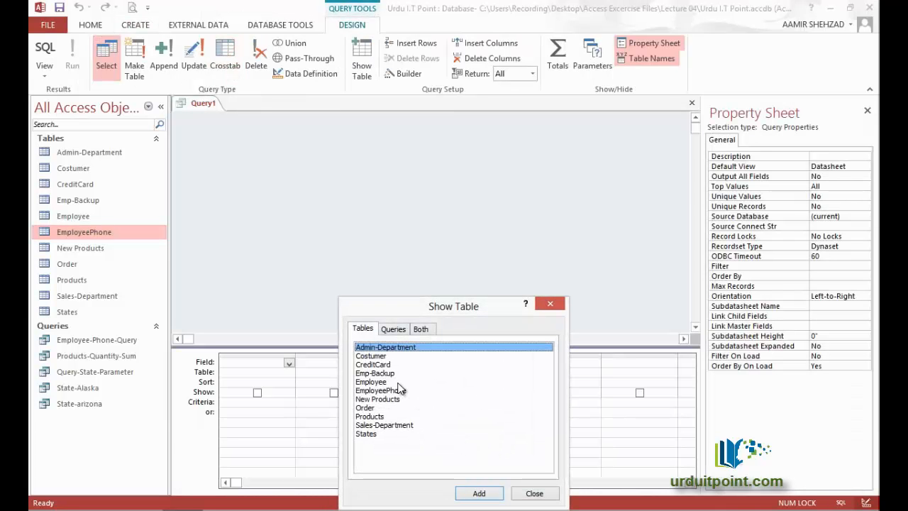
pyautogui.click(398, 384)
pyautogui.click(478, 492)
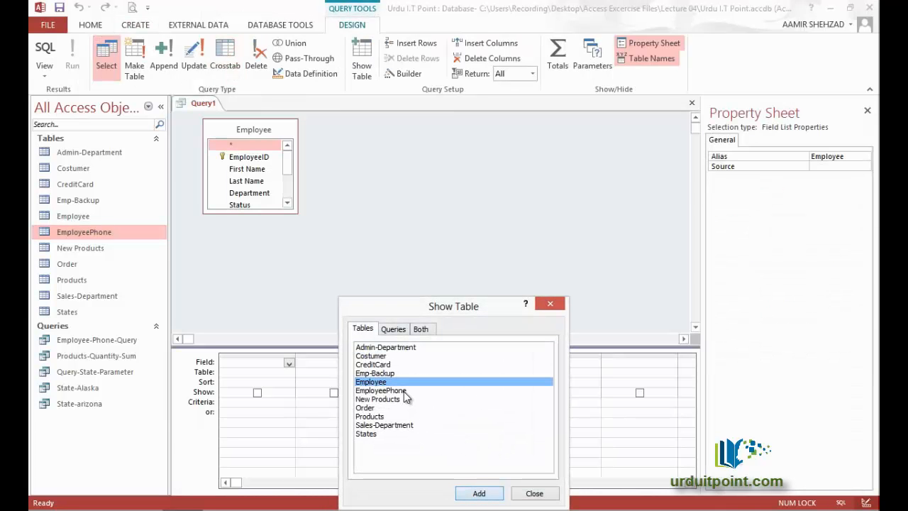
pyautogui.click(403, 391)
pyautogui.click(478, 495)
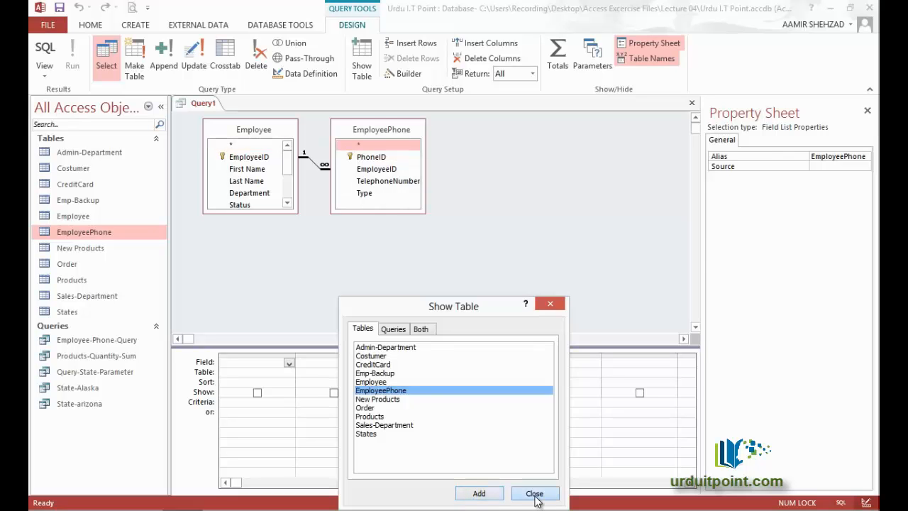
pyautogui.click(534, 494)
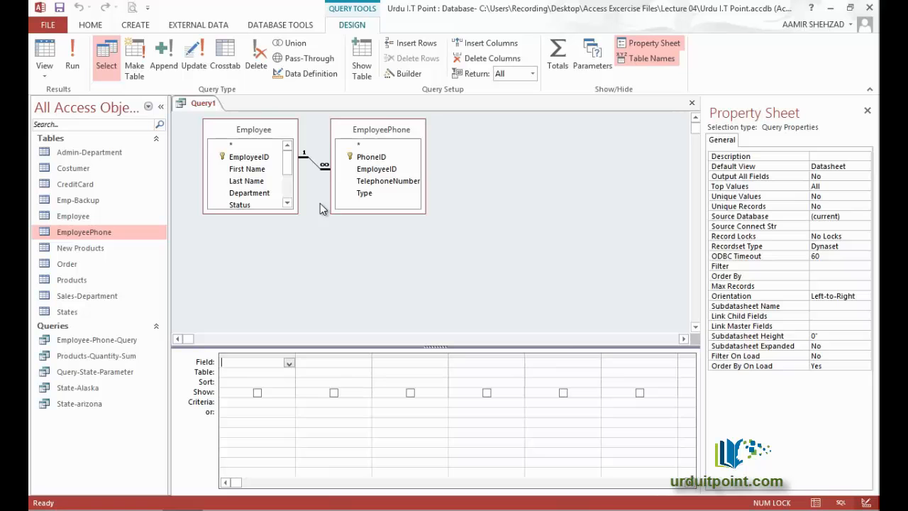
# Add the First Name, Last Name, TelephoneNumber and Type fields to the query and preview its rows in the datasheet
pyautogui.click(267, 170)
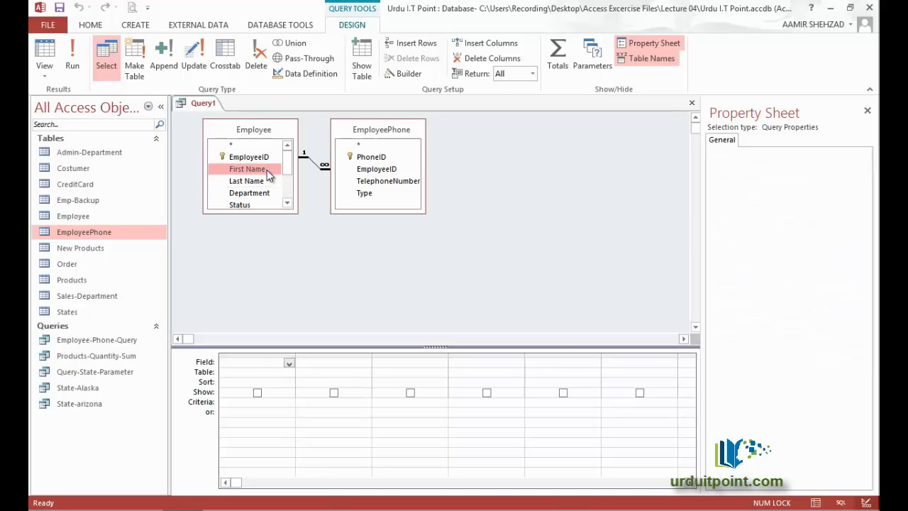
pyautogui.doubleClick(268, 171)
pyautogui.doubleClick(267, 182)
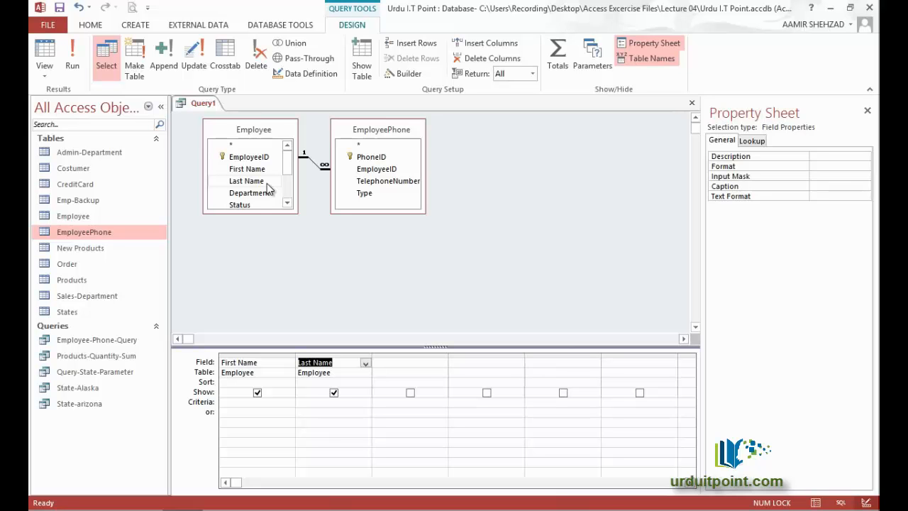
pyautogui.doubleClick(393, 182)
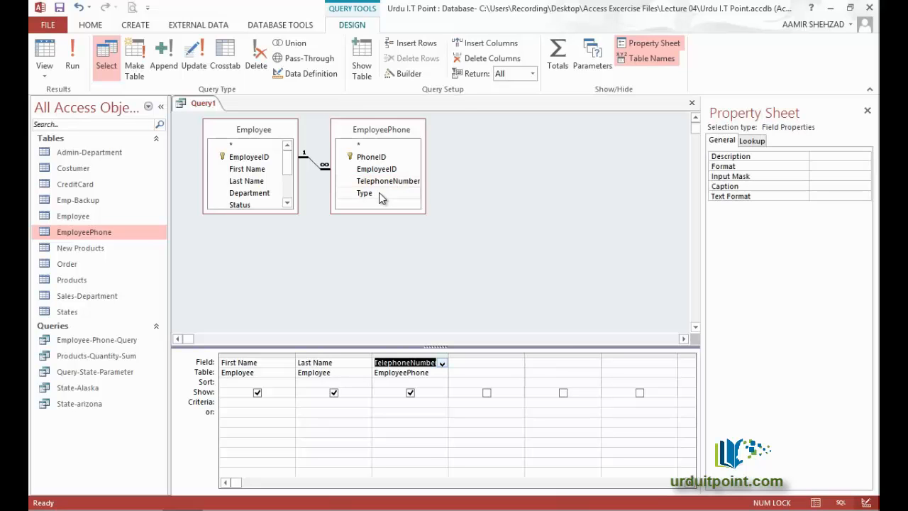
pyautogui.doubleClick(380, 194)
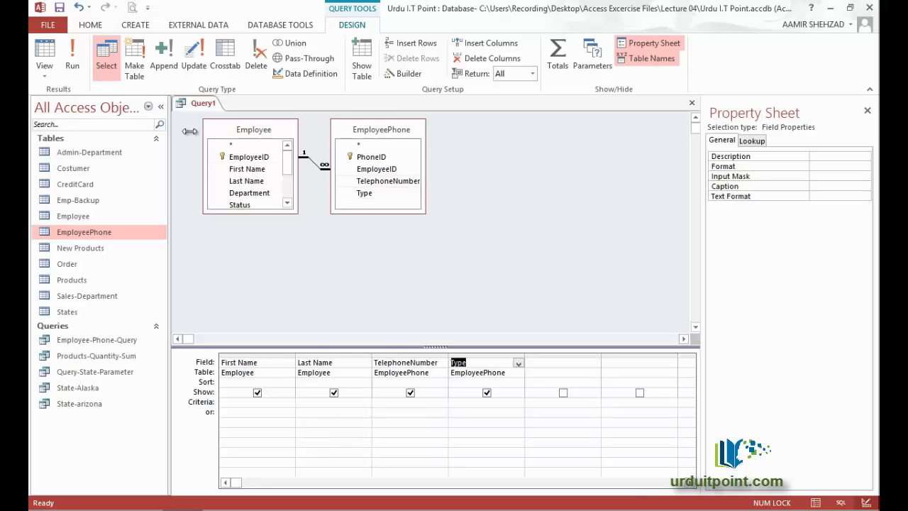
pyautogui.click(44, 60)
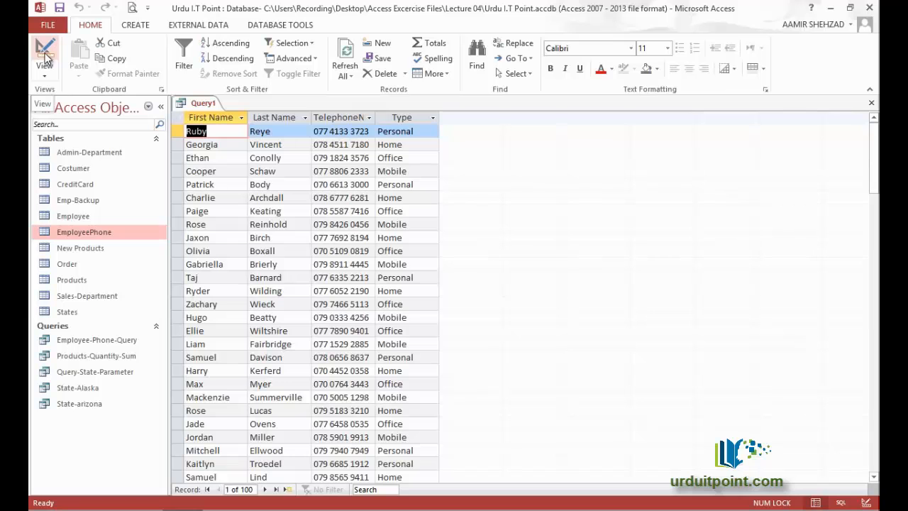
pyautogui.click(45, 53)
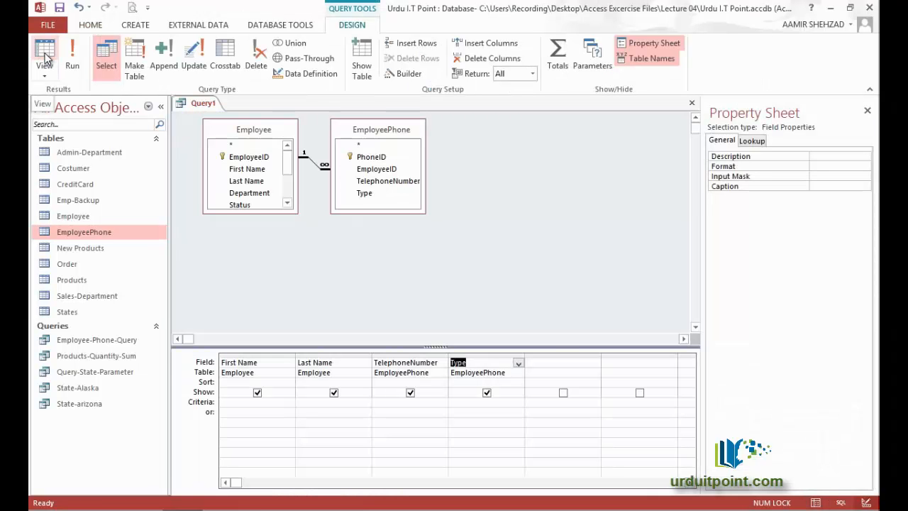
# Convert the query to a crosstab query and set First Name and Last Name as row headings
pyautogui.click(228, 59)
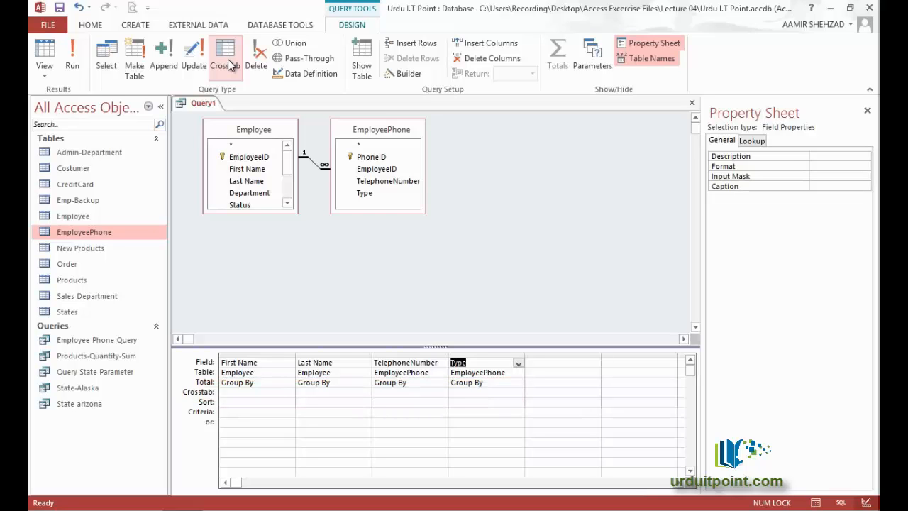
pyautogui.click(227, 60)
pyautogui.click(289, 384)
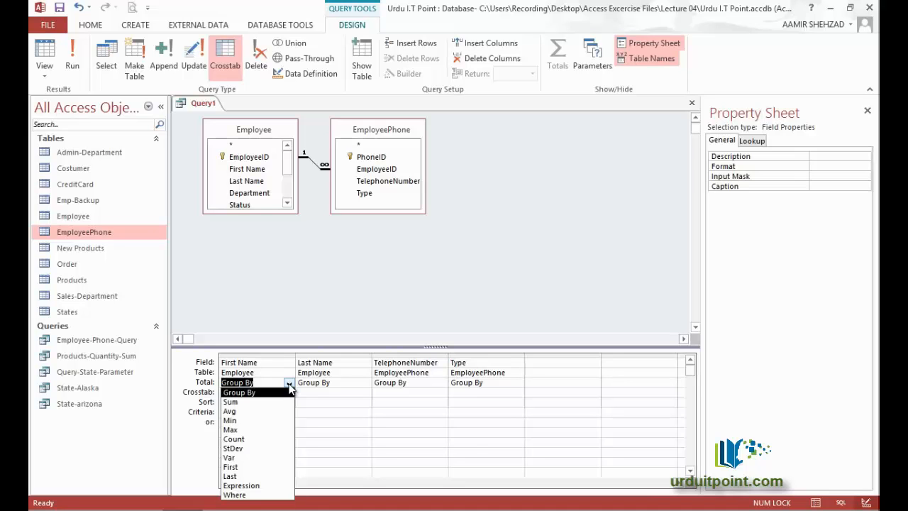
pyautogui.click(289, 385)
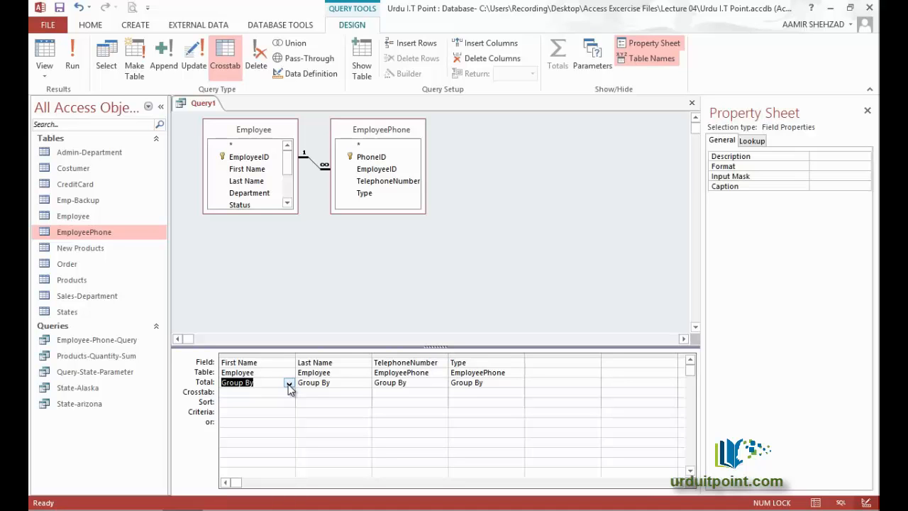
pyautogui.click(284, 392)
pyautogui.click(288, 394)
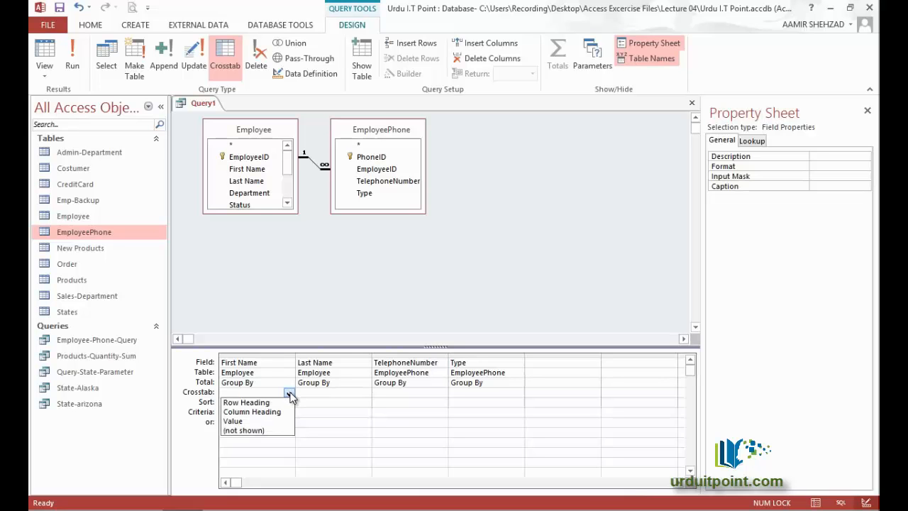
pyautogui.click(278, 402)
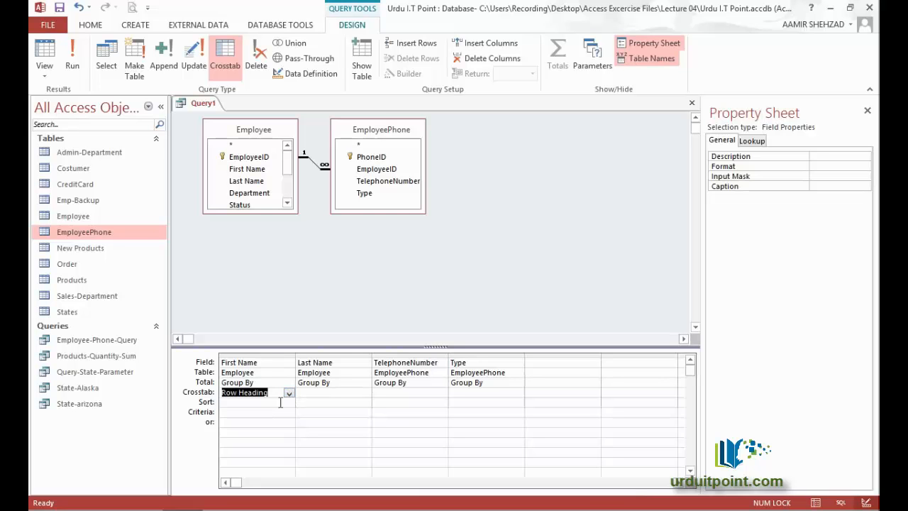
pyautogui.click(358, 392)
pyautogui.click(364, 393)
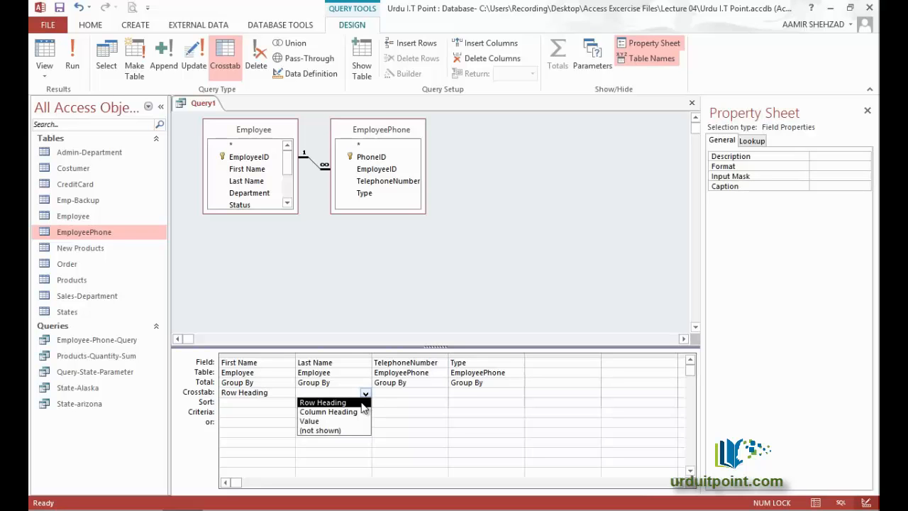
pyautogui.click(363, 402)
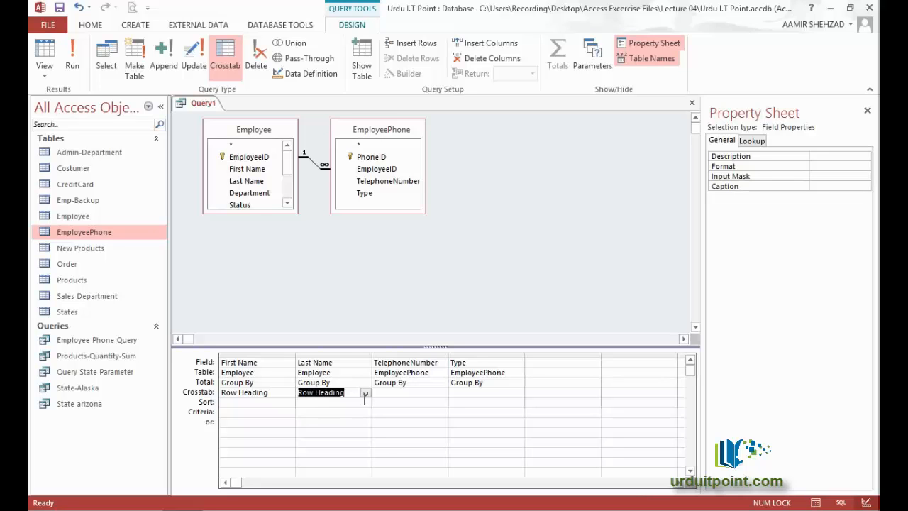
# Set Type as the crosstab's column heading and TelephoneNumber as its value with the First total
pyautogui.click(521, 394)
pyautogui.click(520, 394)
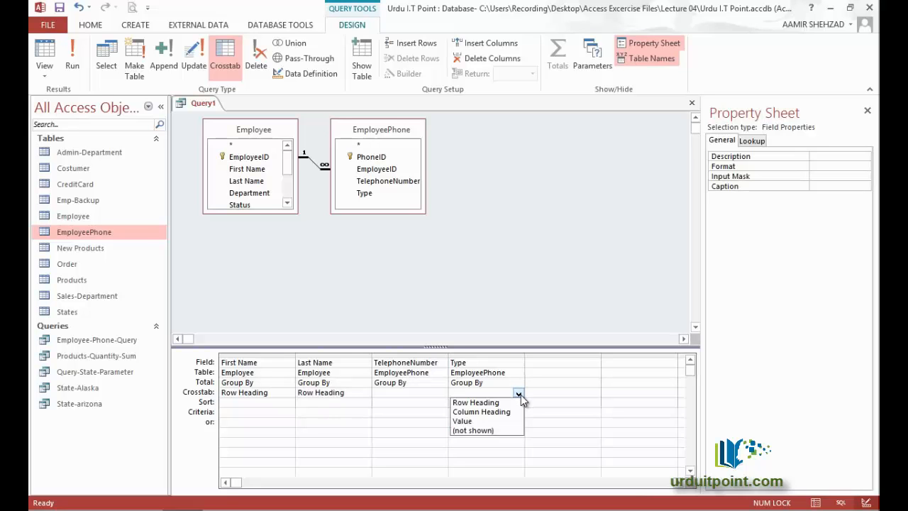
pyautogui.click(514, 412)
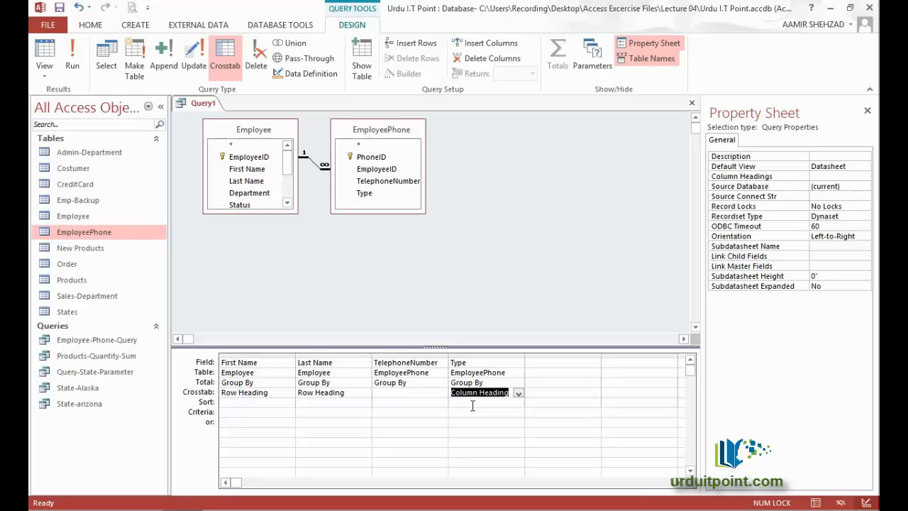
pyautogui.click(439, 395)
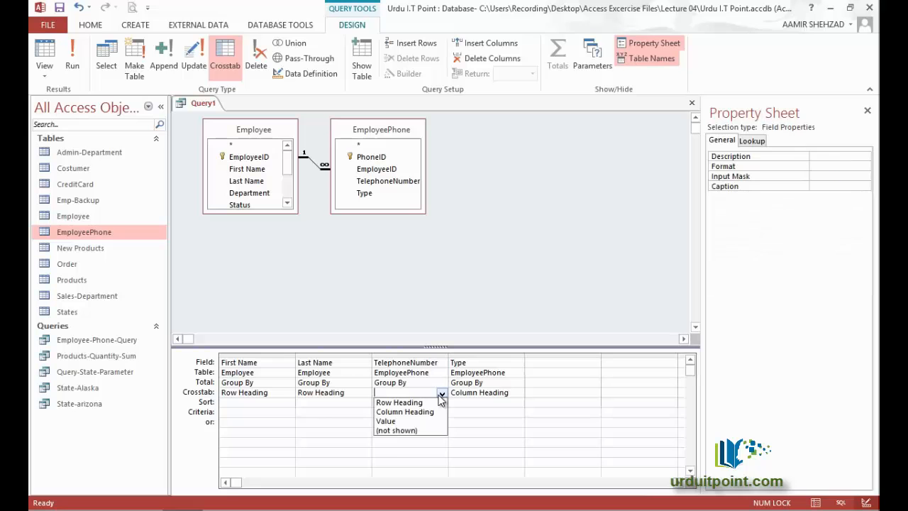
pyautogui.click(429, 423)
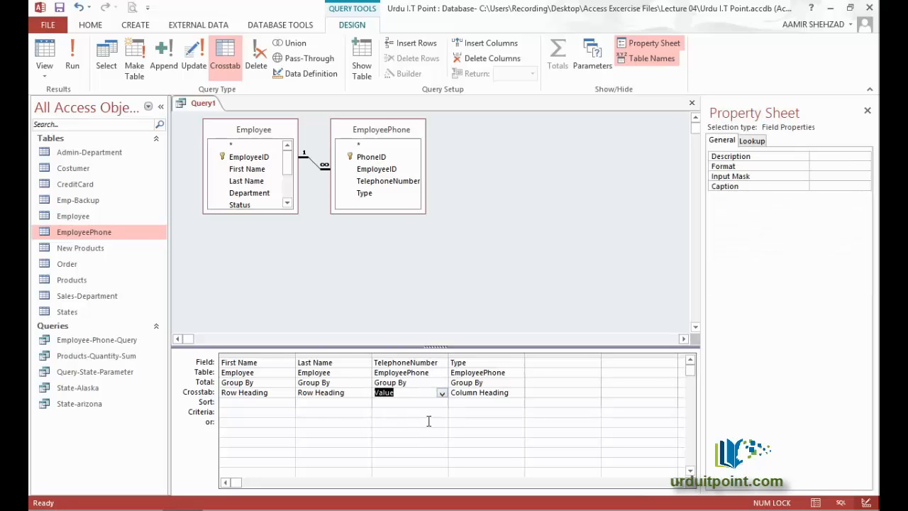
pyautogui.click(443, 383)
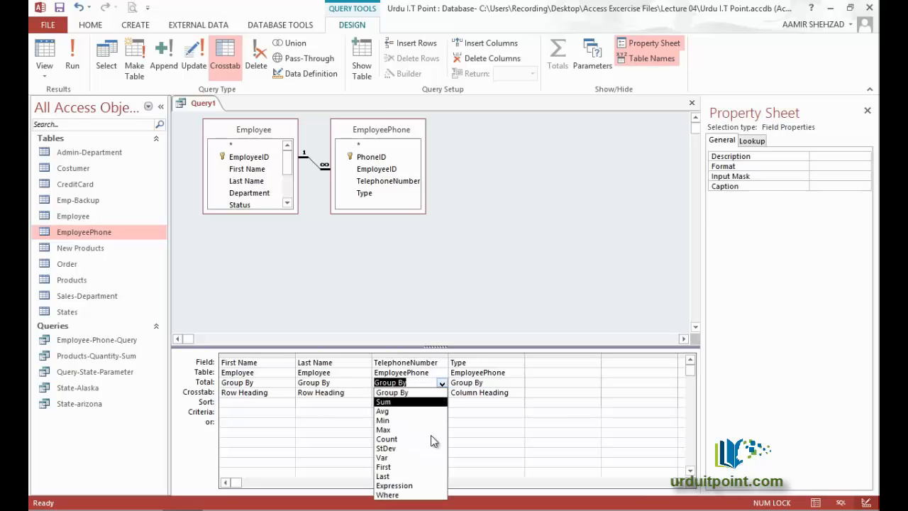
pyautogui.click(424, 466)
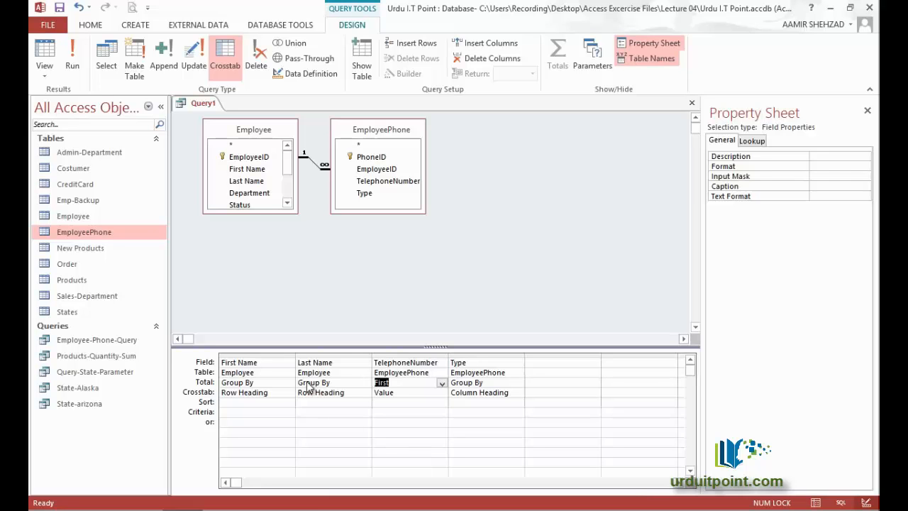
# Preview the crosstab query's results in the datasheet and return to its design
pyautogui.click(45, 51)
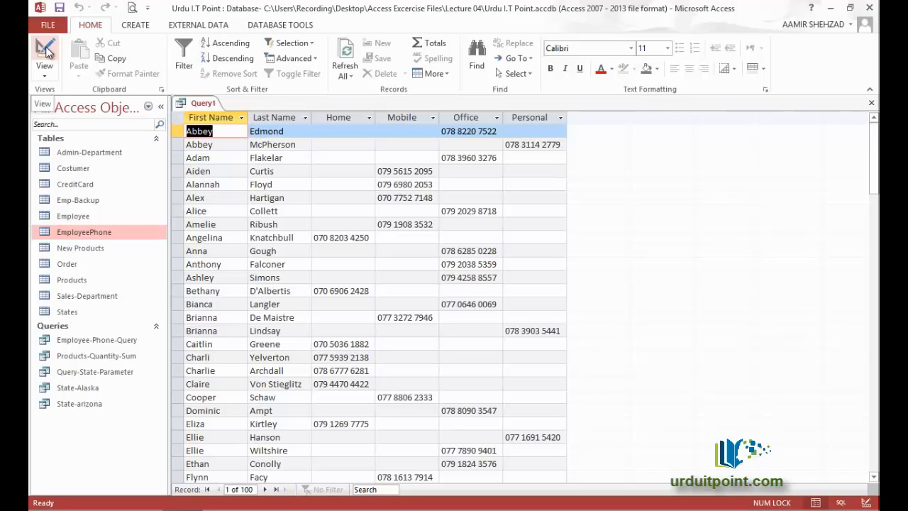
pyautogui.click(44, 50)
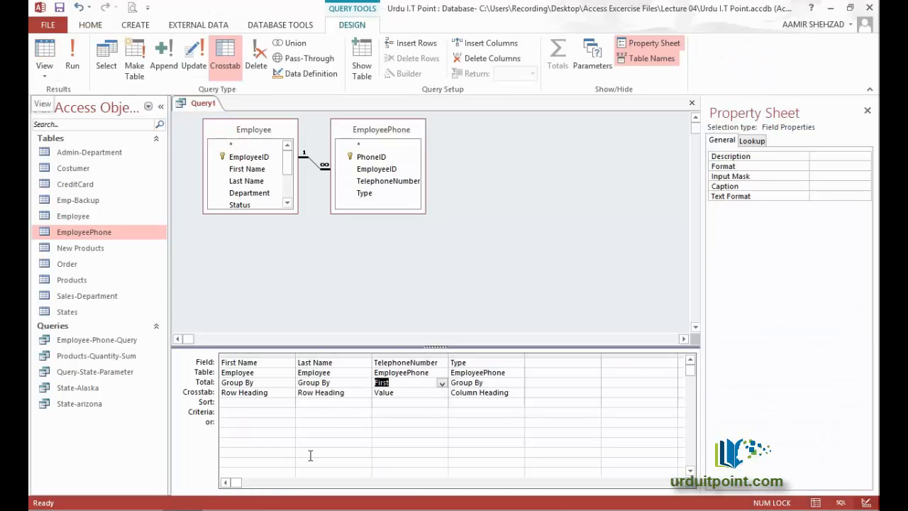
pyautogui.click(351, 402)
pyautogui.click(242, 403)
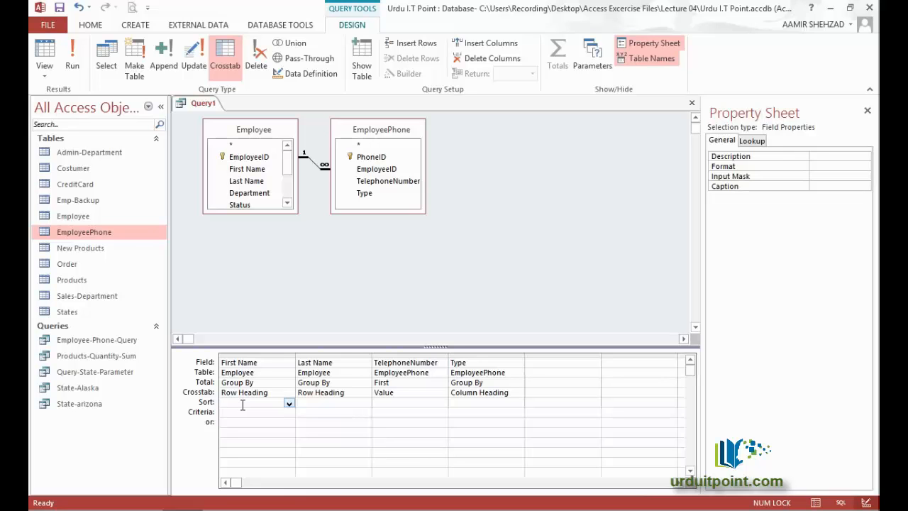
# Close the crosstab query without saving its design
pyautogui.rightClick(207, 104)
pyautogui.click(234, 144)
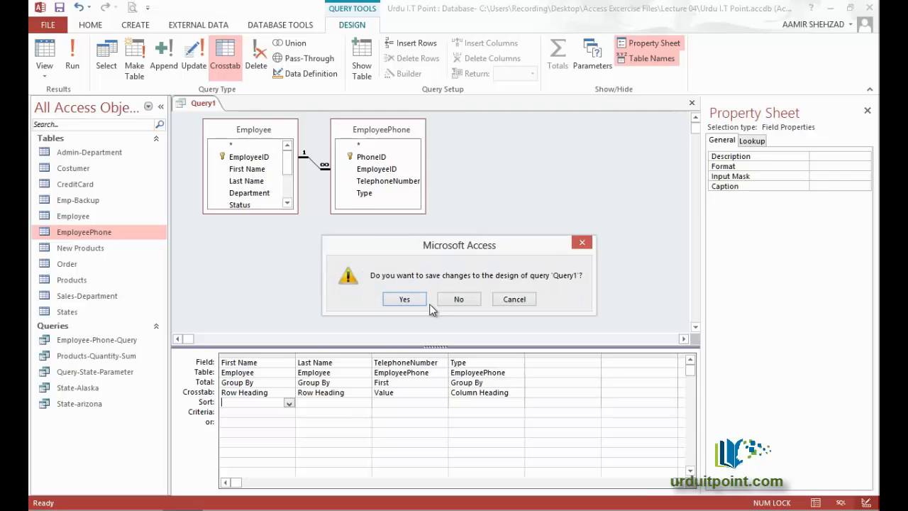
pyautogui.click(454, 299)
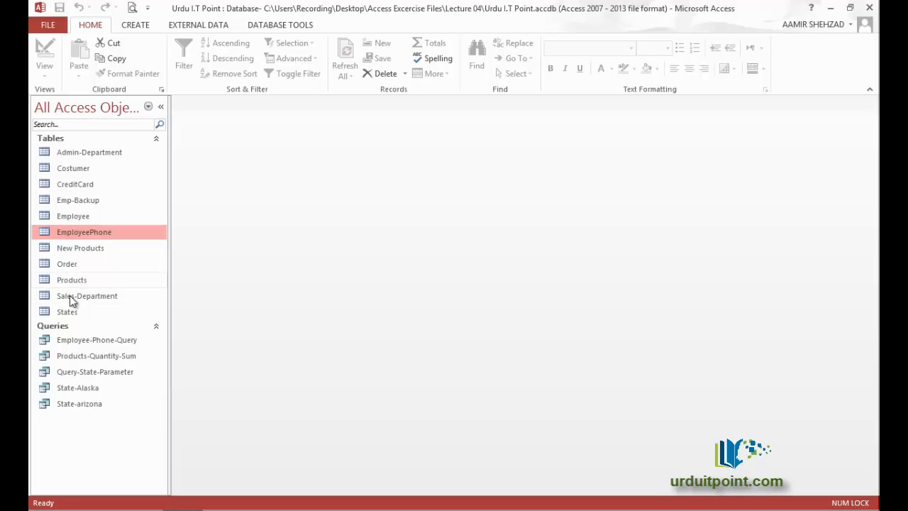
# Open the Sales-Department and Admin-Department tables to compare their fields and records, and close both
pyautogui.click(100, 303)
pyautogui.doubleClick(100, 302)
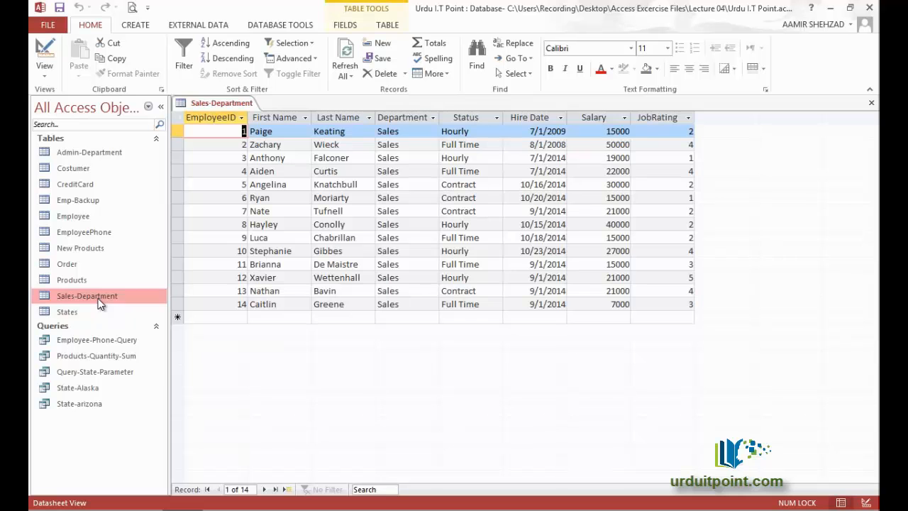
pyautogui.doubleClick(86, 153)
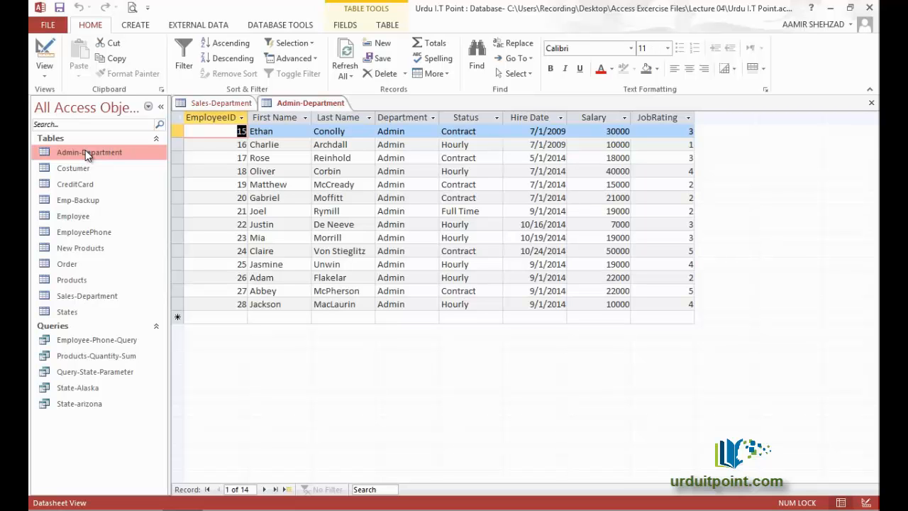
pyautogui.rightClick(299, 104)
pyautogui.click(317, 128)
pyautogui.rightClick(240, 104)
pyautogui.click(261, 132)
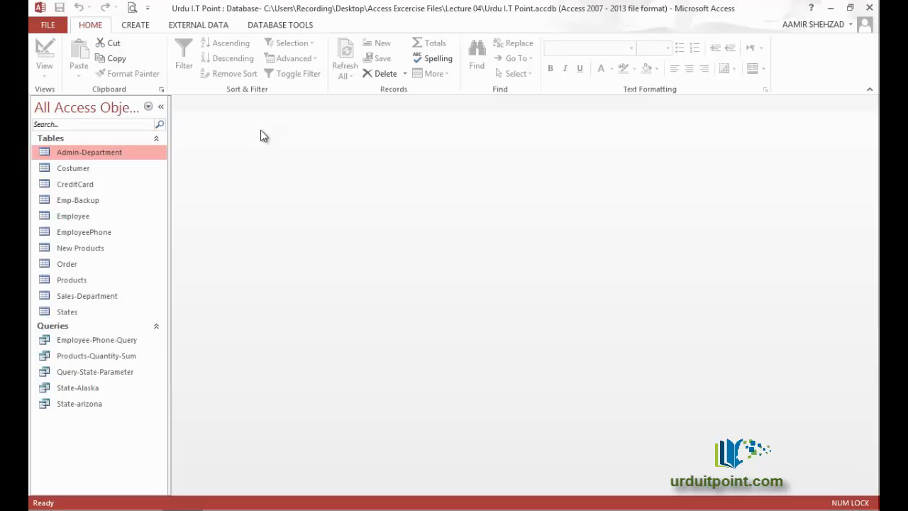
# Create a new query in design view with the Admin-Department table
pyautogui.click(148, 25)
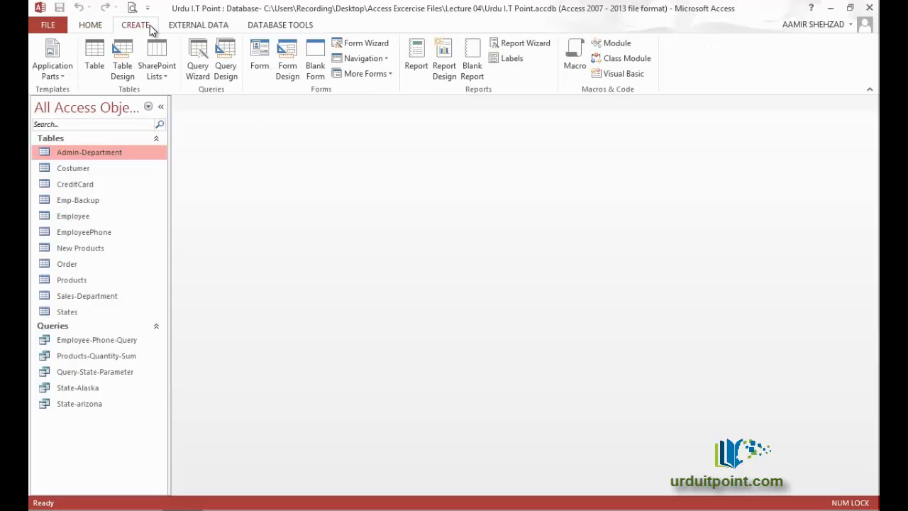
pyautogui.click(224, 65)
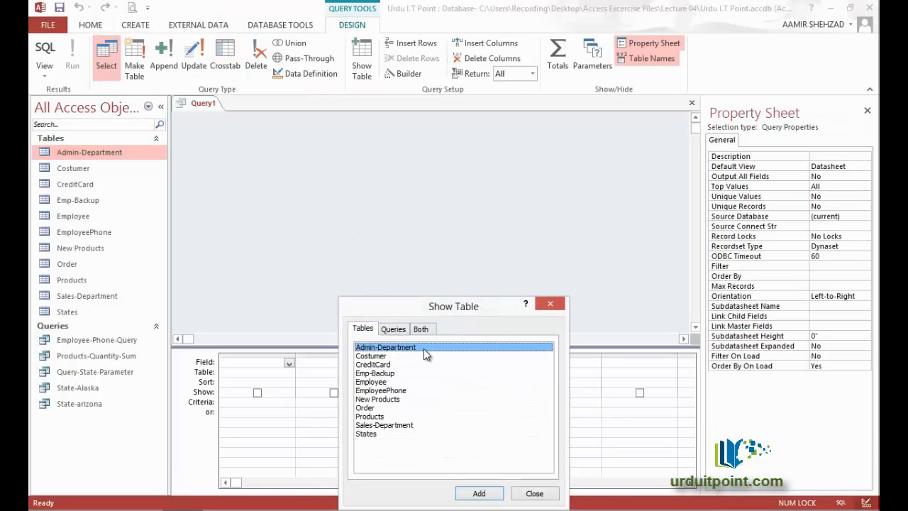
pyautogui.click(476, 493)
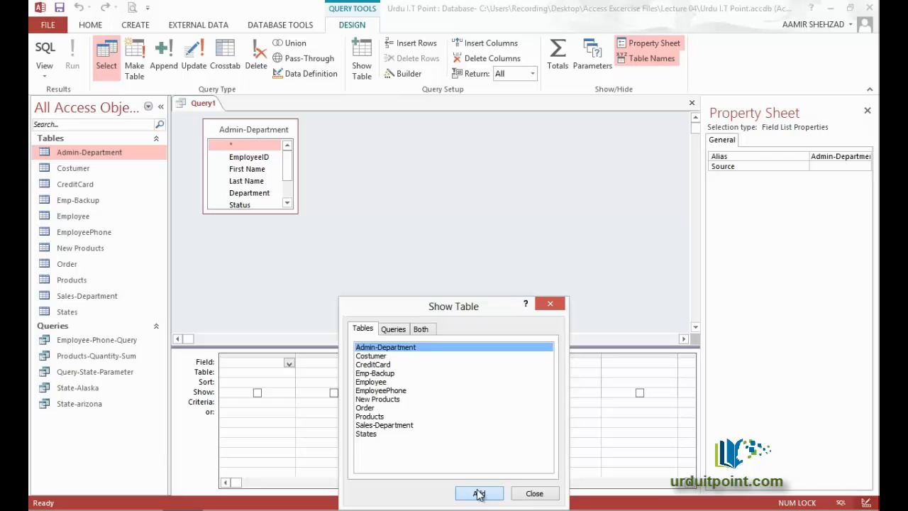
pyautogui.click(531, 495)
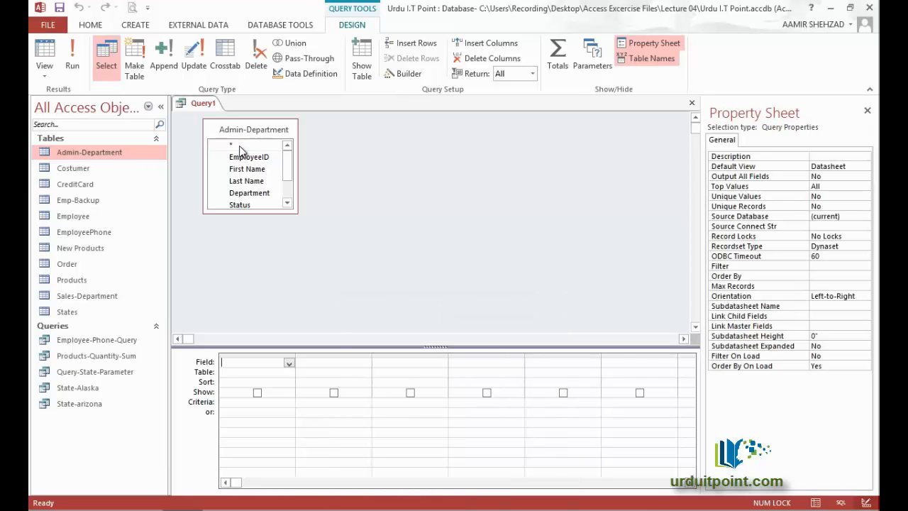
# Add all Admin-Department fields with the asterisk entry and show the query's SQL, placing the cursor below the statement
pyautogui.click(239, 145)
pyautogui.doubleClick(238, 145)
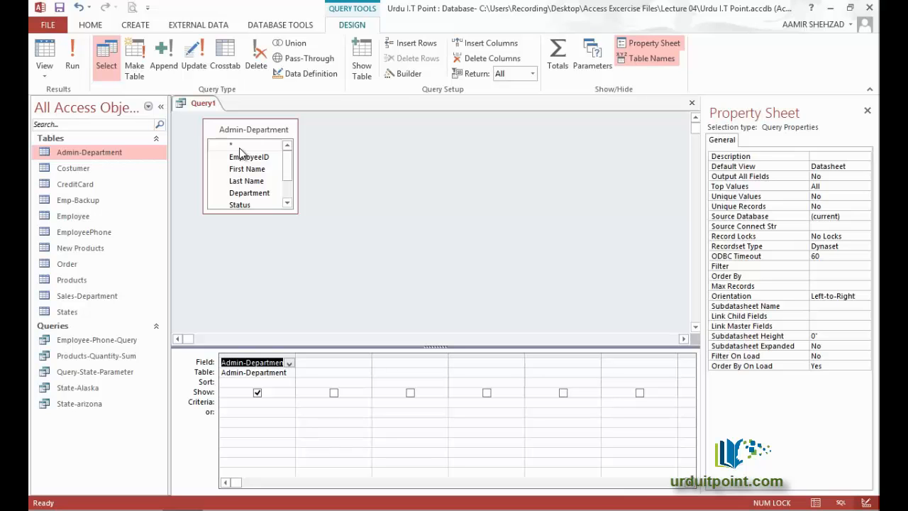
pyautogui.click(47, 76)
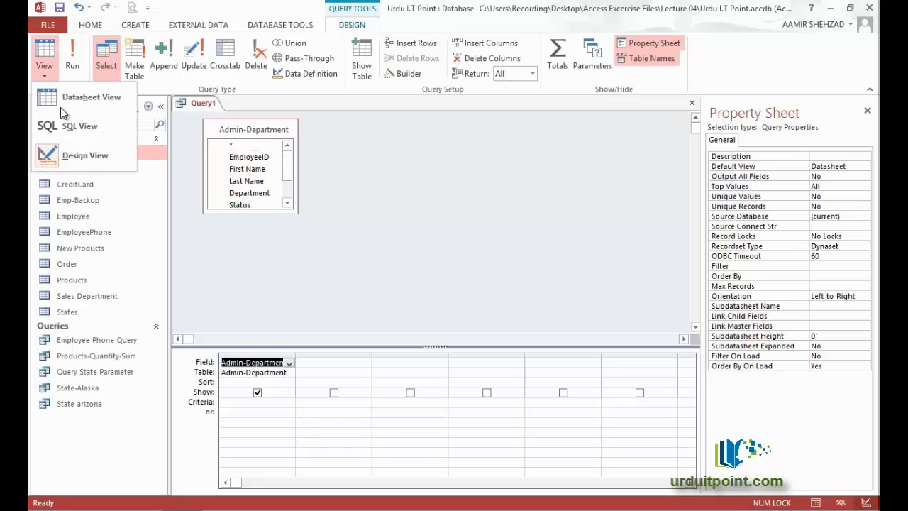
pyautogui.click(73, 123)
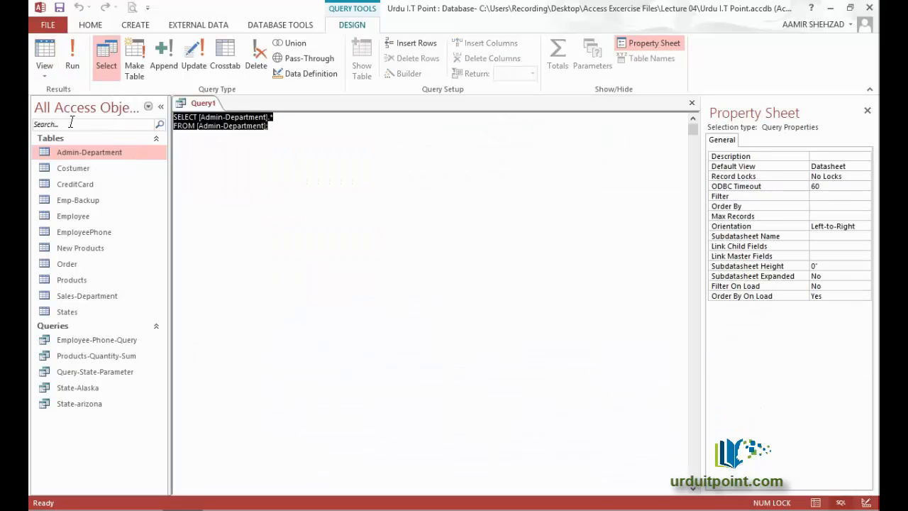
pyautogui.click(205, 159)
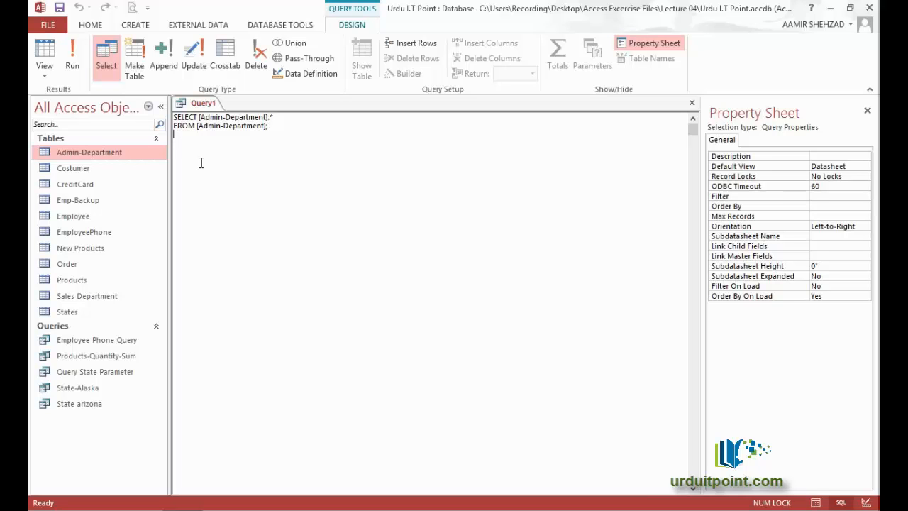
# Add the union keyword below the Admin-Department SELECT statement and place a copy of that statement under it, before the closing semicolon
pyautogui.click(268, 127)
pyautogui.press('Return')
pyautogui.press('Return')
pyautogui.press('Return')
pyautogui.press('Return')
pyautogui.moveTo(267, 126); pyautogui.dragTo(163, 110)
pyautogui.rightClick(179, 113)
pyautogui.click(189, 142)
pyautogui.click(188, 146)
pyautogui.write('union')
pyautogui.press('Return')
pyautogui.hotkey('ctrl', 'v')
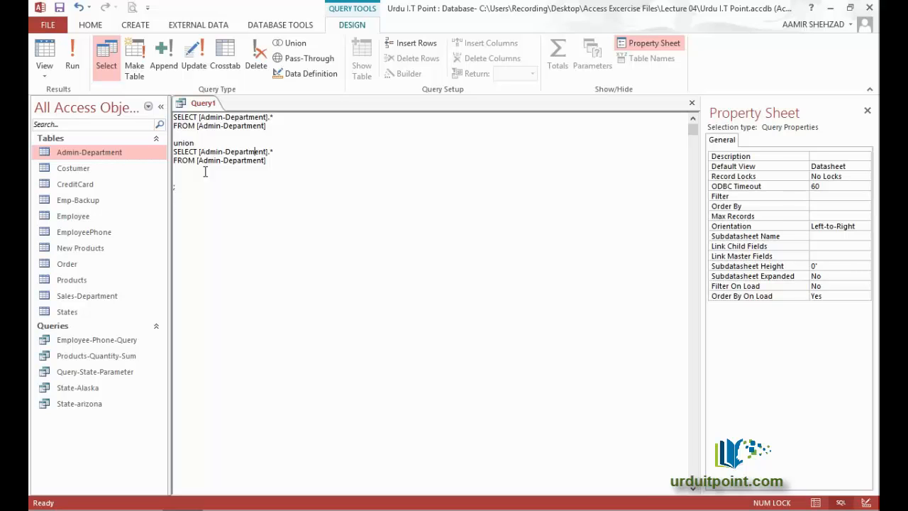
# Change the table name in the second SELECT statement to sales-Department in both the SELECT and FROM lines
pyautogui.press('Left')
pyautogui.press('Left')
pyautogui.press('Left')
pyautogui.press('Left')
pyautogui.press('Left')
pyautogui.press('Left')
pyautogui.press('BackSpace')
pyautogui.press('BackSpace')
pyautogui.press('BackSpace')
pyautogui.press('BackSpace')
pyautogui.press('BackSpace')
pyautogui.write('sales')
pyautogui.press('Down')
pyautogui.press('BackSpace')
pyautogui.press('BackSpace')
pyautogui.press('BackSpace')
pyautogui.press('BackSpace')
pyautogui.press('BackSpace')
pyautogui.write('sales')
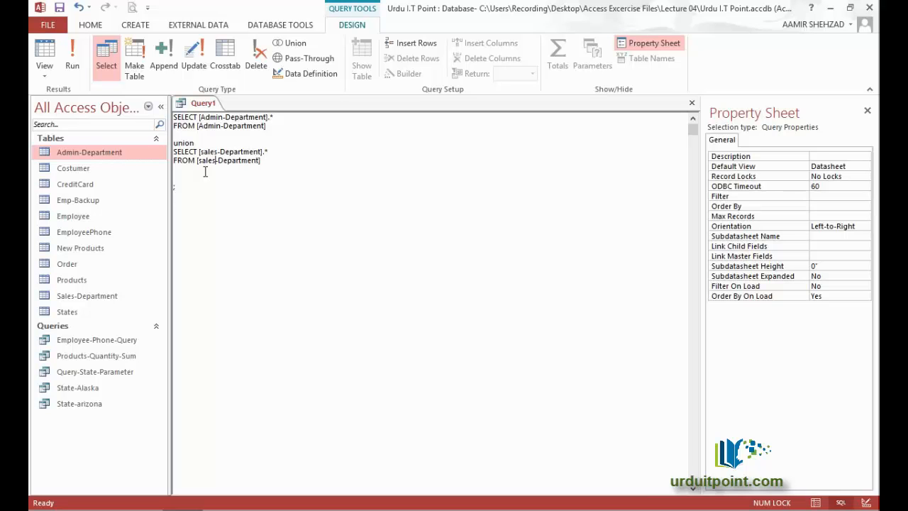
# Check the union query's combined records in datasheet view and save the query from its SQL view as Admin-Sales-Dep
pyautogui.click(80, 57)
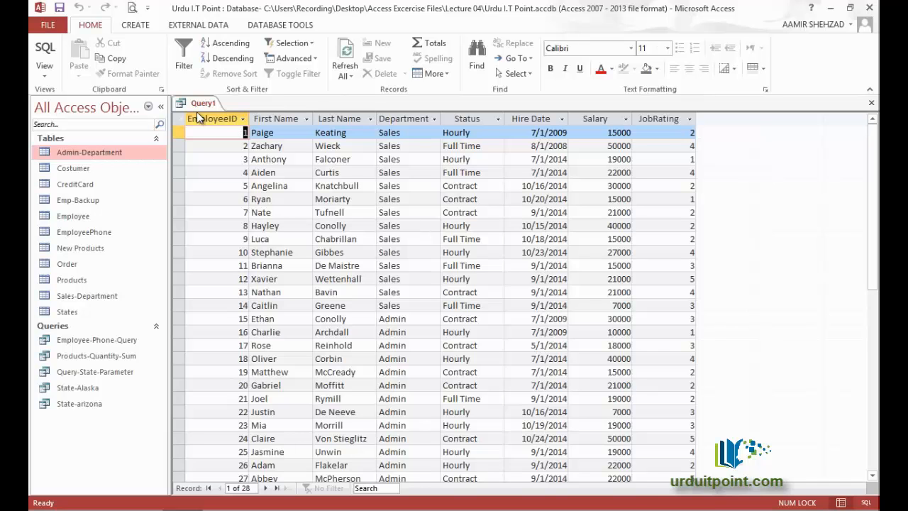
pyautogui.click(47, 54)
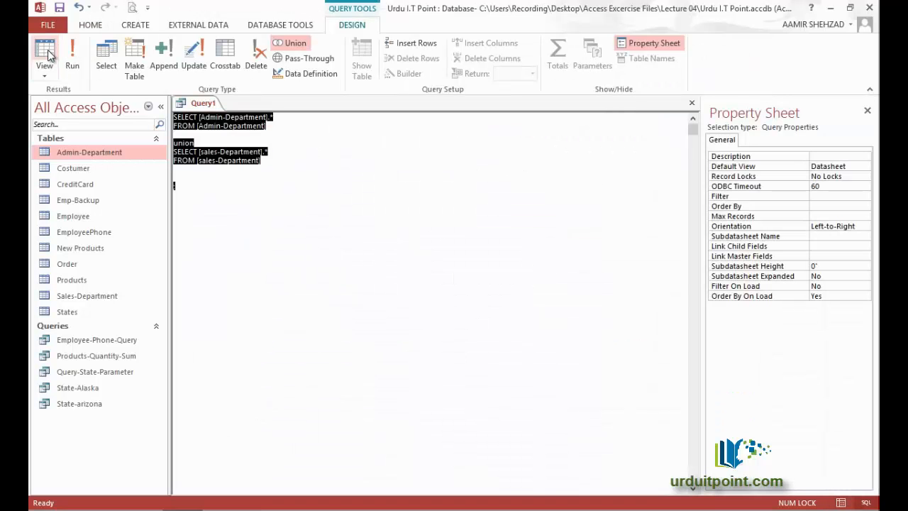
pyautogui.rightClick(190, 107)
pyautogui.click(200, 115)
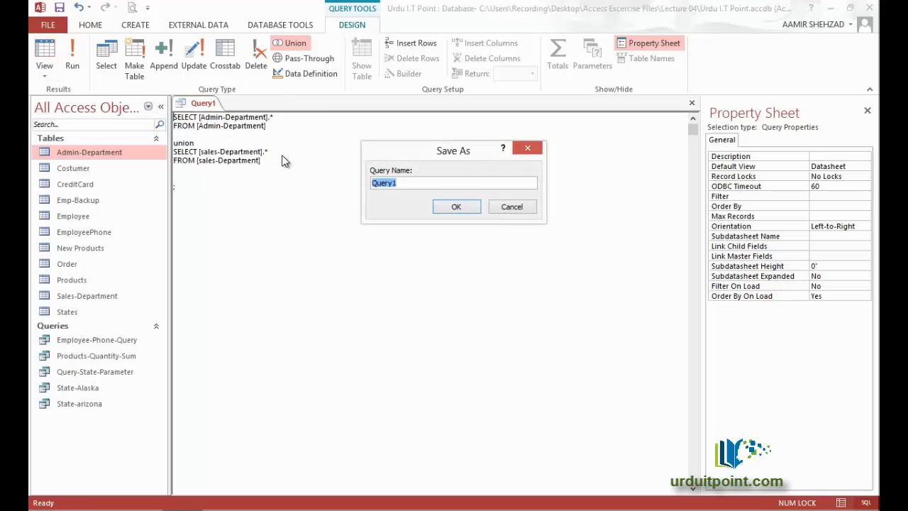
pyautogui.write('u')
pyautogui.press('BackSpace')
pyautogui.write('Admin-Sales-Dep')
pyautogui.press('Return')
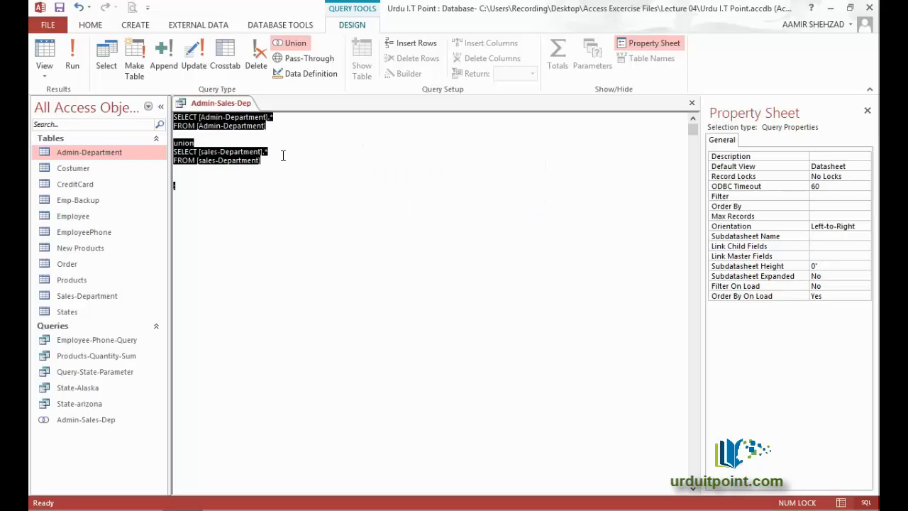